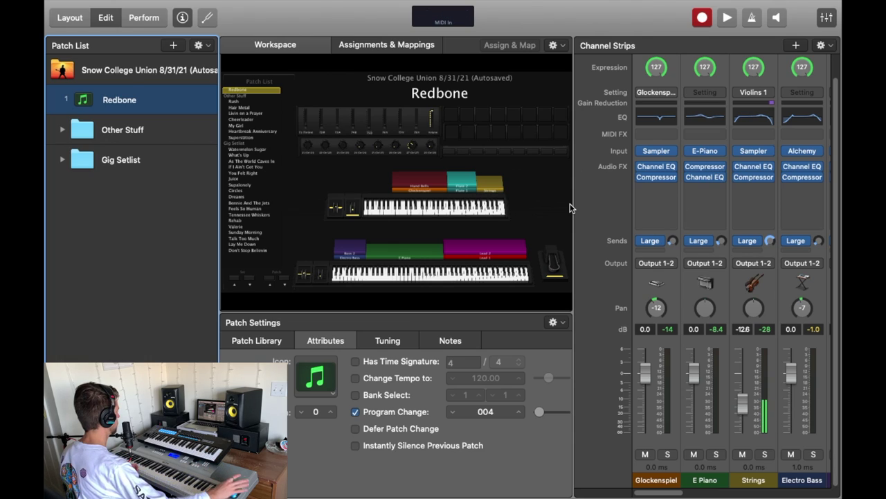
- Review the Strings channel's sampler instrument, EQ and compressor settings
{"action": "left_click", "coordinate": [759, 156]}
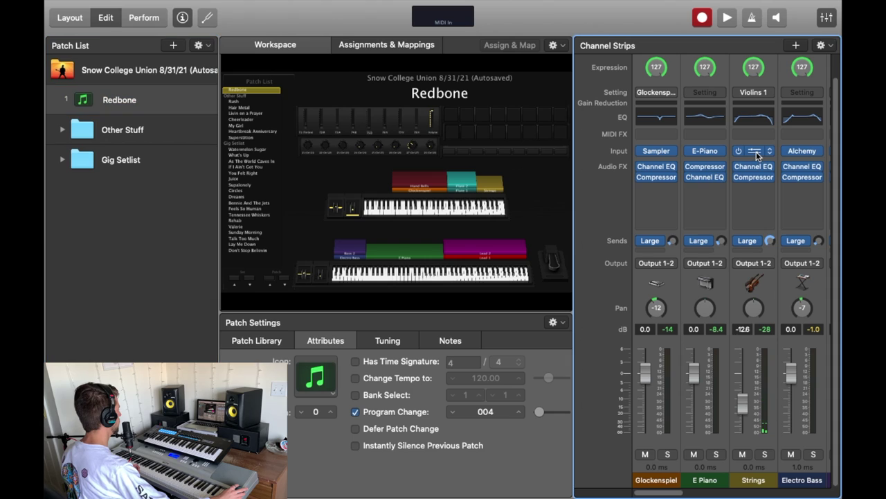
{"action": "left_click", "coordinate": [754, 150]}
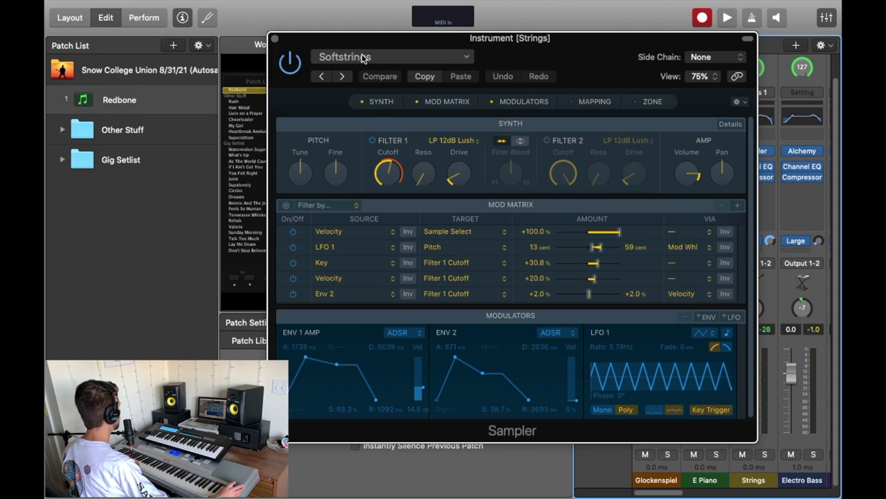
{"action": "left_click", "coordinate": [275, 39]}
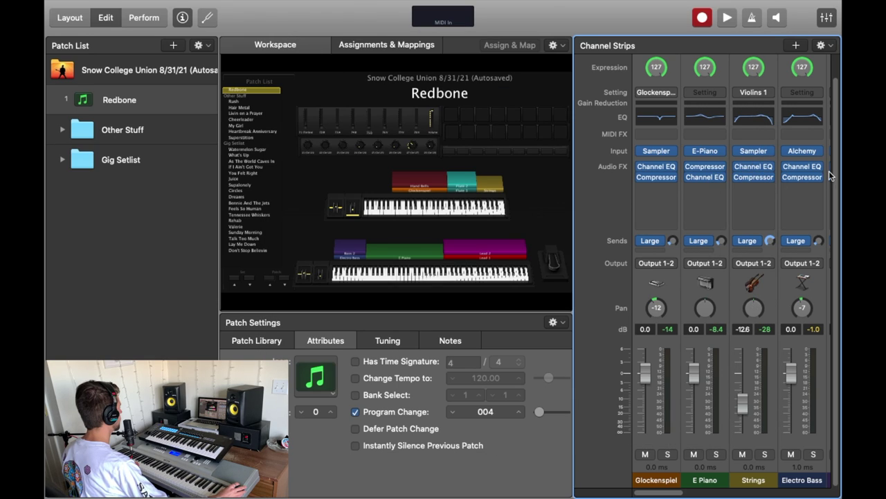
{"action": "left_click", "coordinate": [753, 117]}
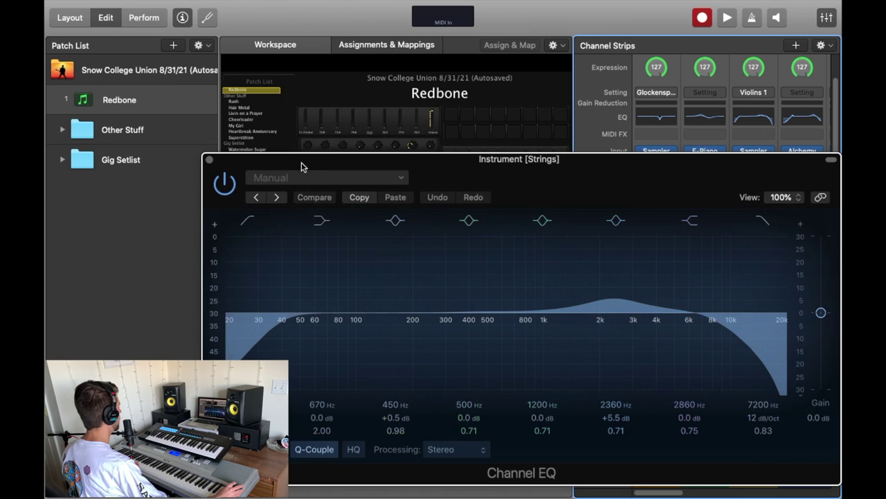
{"action": "left_click", "coordinate": [209, 159]}
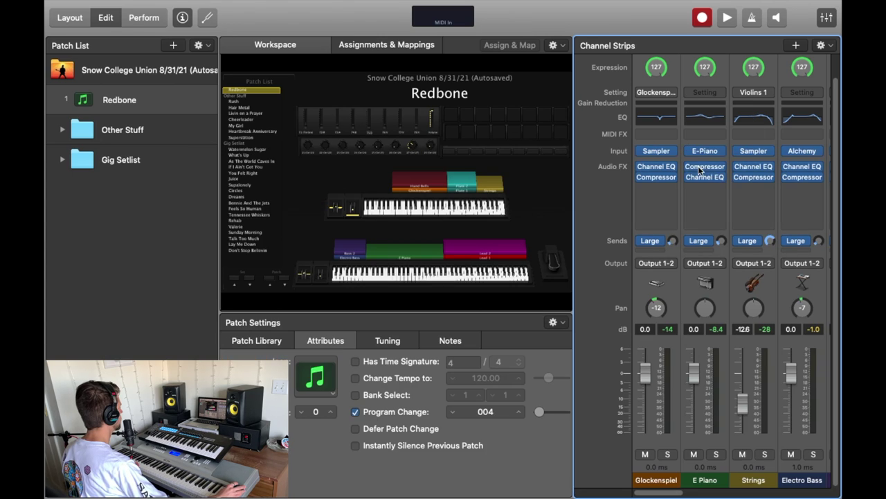
{"action": "left_click", "coordinate": [756, 178]}
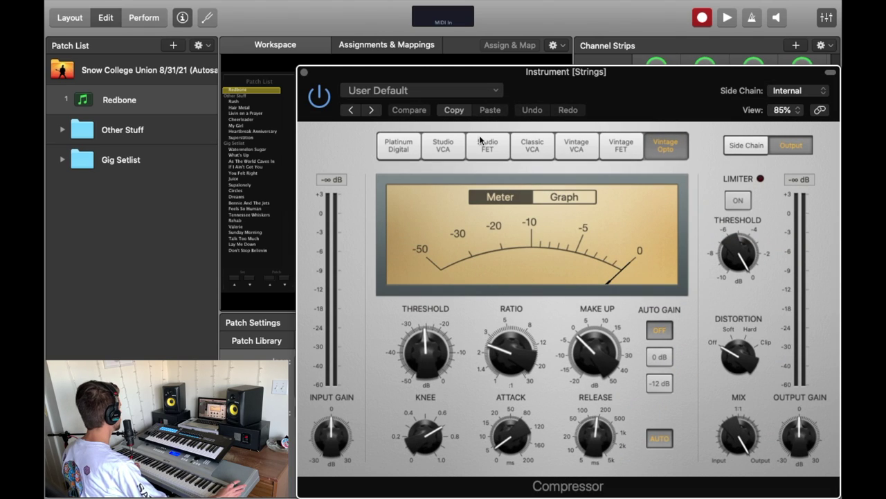
{"action": "left_click", "coordinate": [305, 74]}
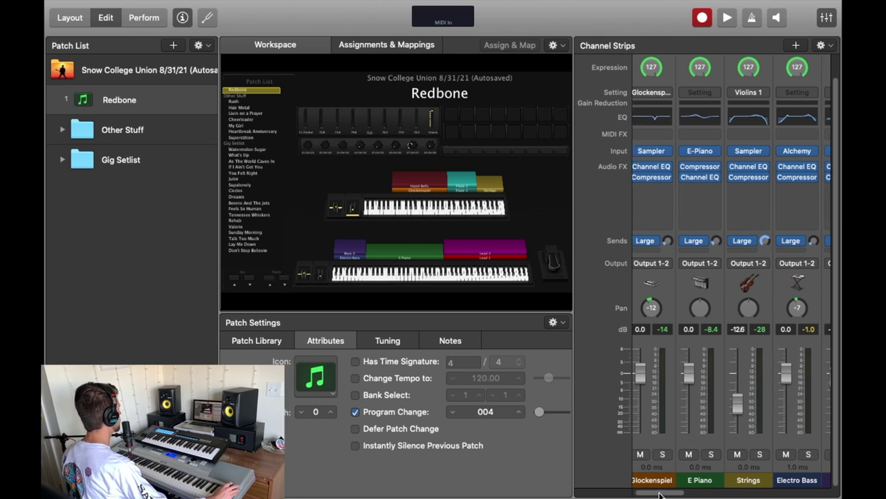
- Scroll across the channel strips and mute the Hand Bells layer
{"action": "left_click_drag", "start_coordinate": [658, 493], "coordinate": [796, 480]}
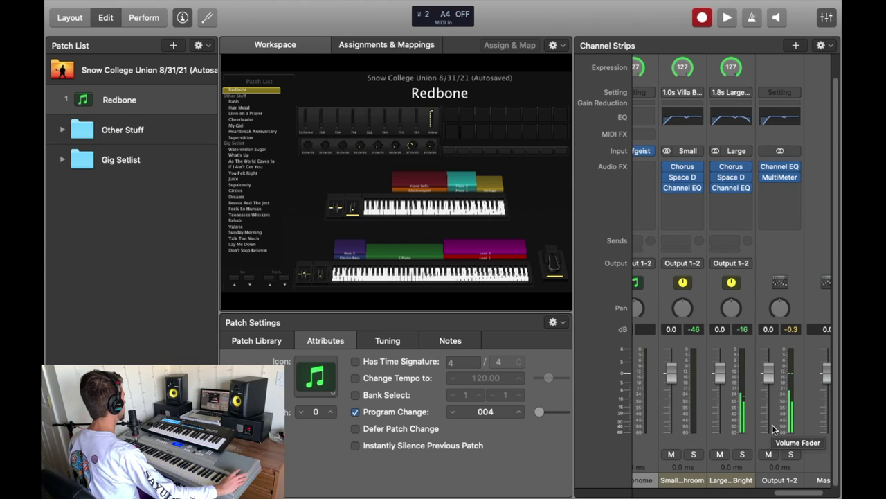
{"action": "left_click_drag", "start_coordinate": [804, 494], "coordinate": [663, 492]}
{"action": "scroll", "coordinate": [663, 458], "scroll_direction": "right", "scroll_amount": 10}
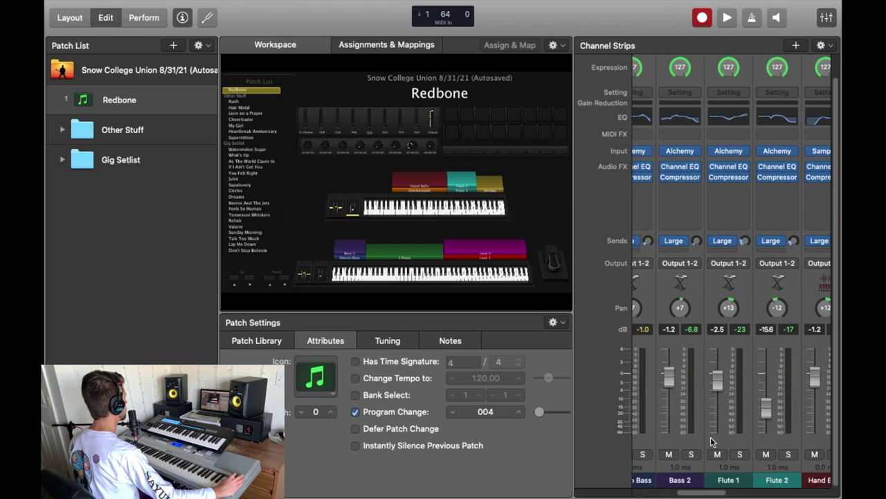
{"action": "scroll", "coordinate": [767, 419], "scroll_direction": "left", "scroll_amount": 8}
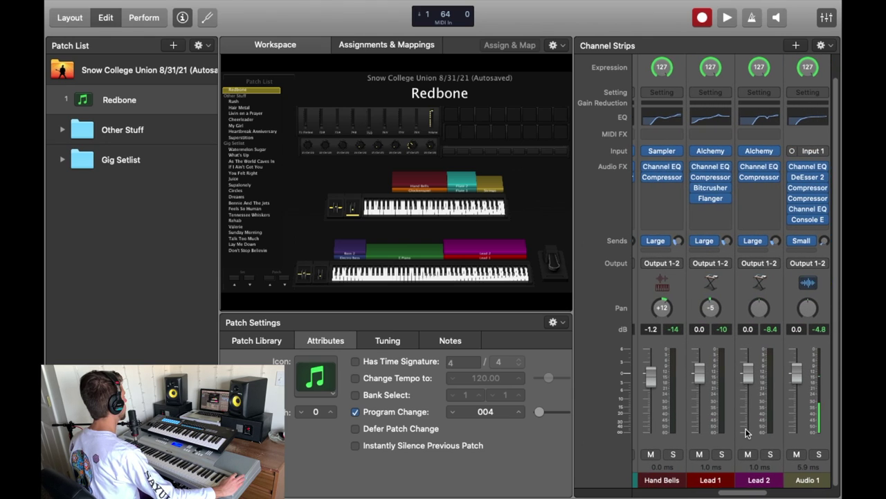
{"action": "scroll", "coordinate": [732, 439], "scroll_direction": "right", "scroll_amount": 5}
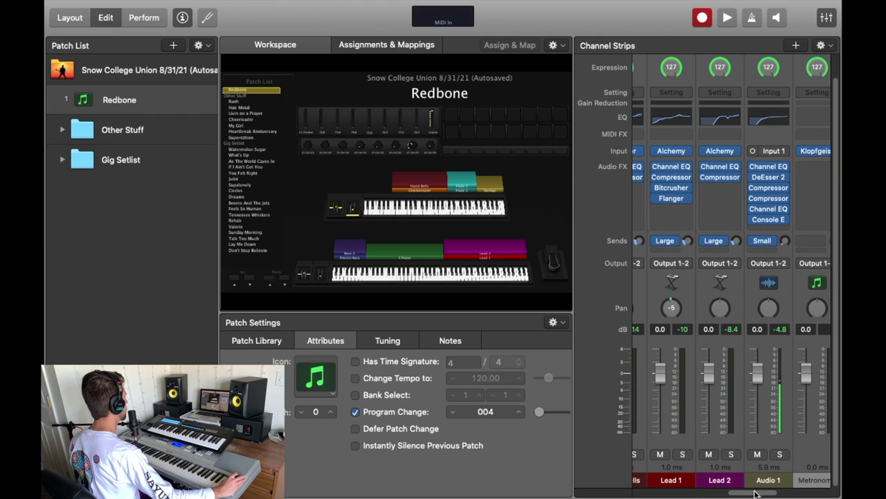
{"action": "left_click_drag", "start_coordinate": [756, 492], "coordinate": [706, 496]}
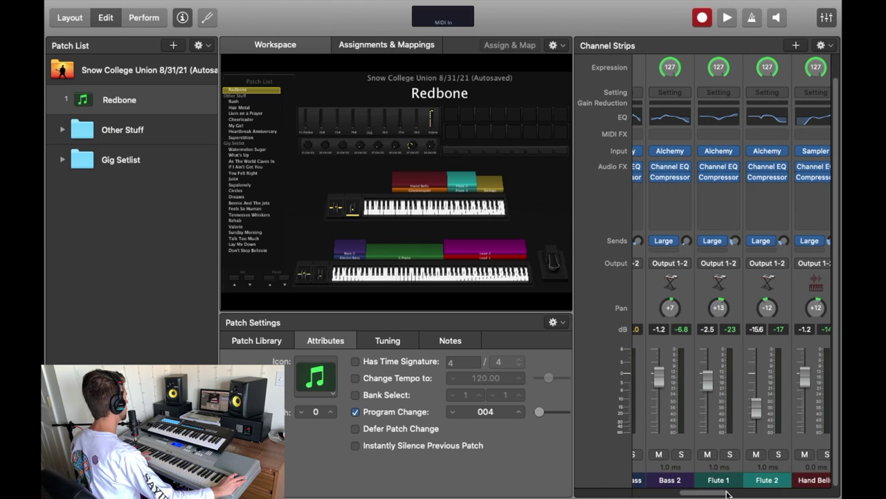
{"action": "left_click_drag", "start_coordinate": [706, 496], "coordinate": [654, 497]}
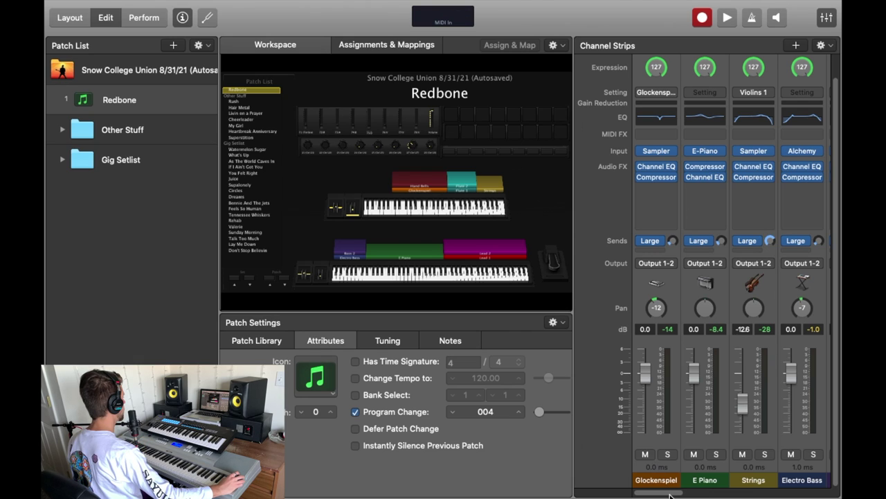
{"action": "left_click_drag", "start_coordinate": [670, 494], "coordinate": [729, 496]}
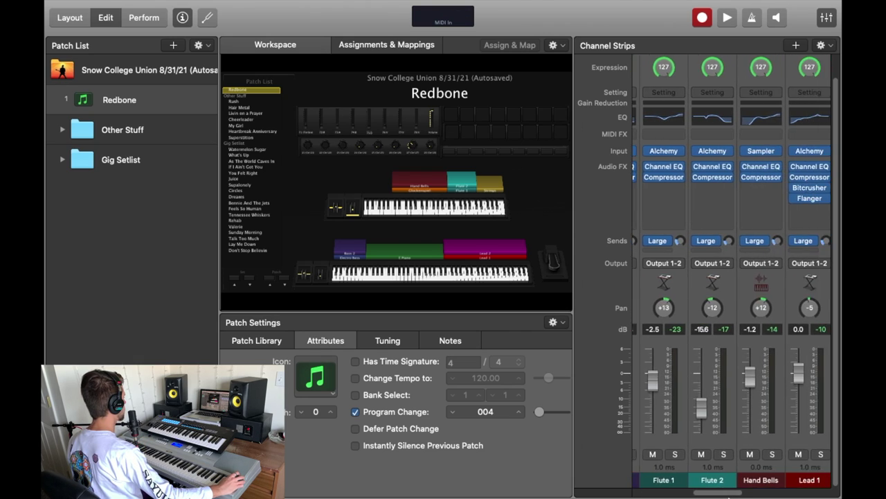
{"action": "left_click", "coordinate": [751, 455]}
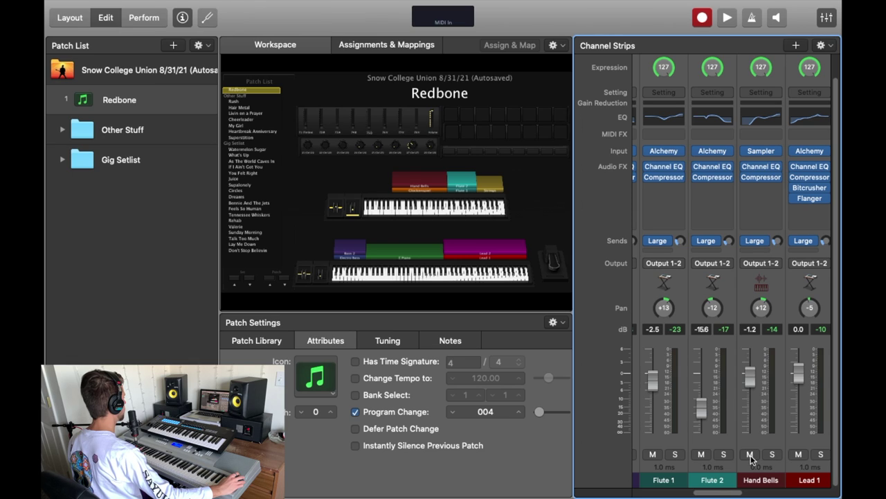
- Unmute the Hand Bells layer
{"action": "left_click_drag", "start_coordinate": [715, 494], "coordinate": [658, 493]}
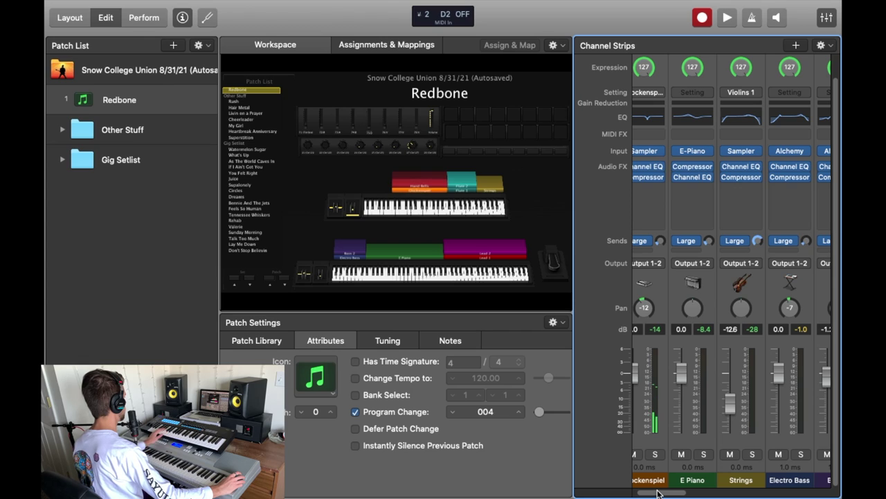
{"action": "left_click_drag", "start_coordinate": [677, 493], "coordinate": [746, 495]}
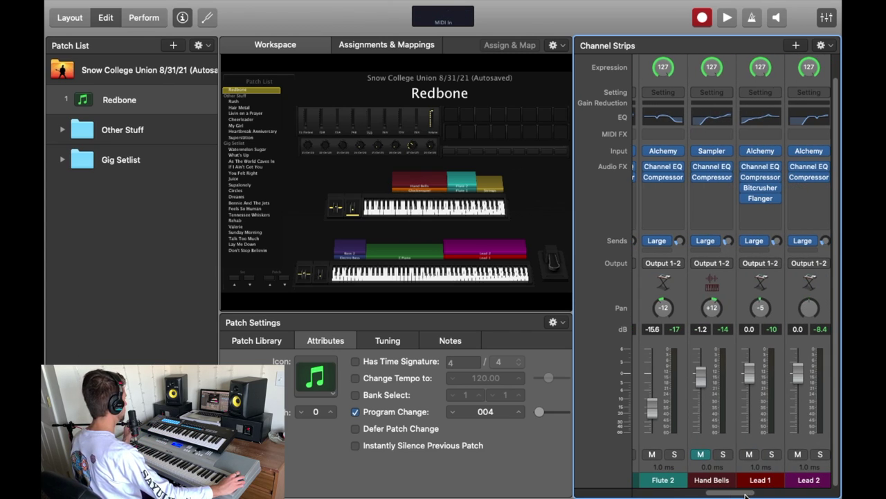
{"action": "left_click", "coordinate": [700, 455]}
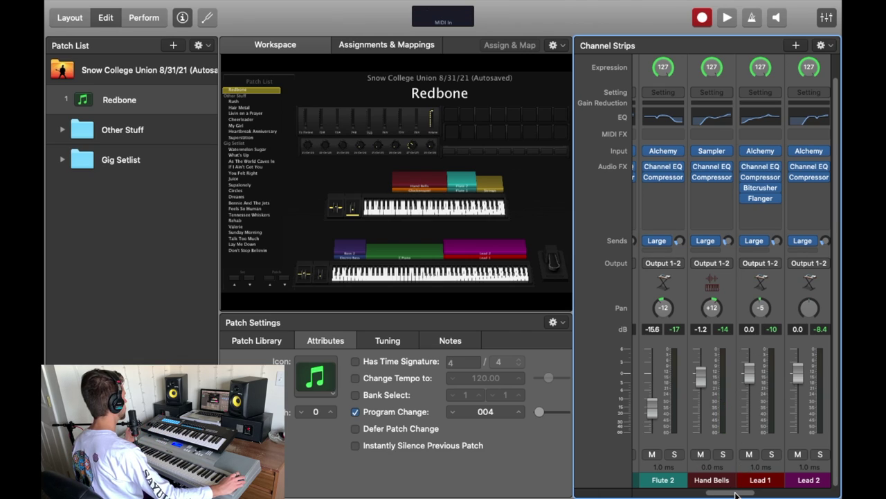
{"action": "left_click_drag", "start_coordinate": [737, 494], "coordinate": [663, 494]}
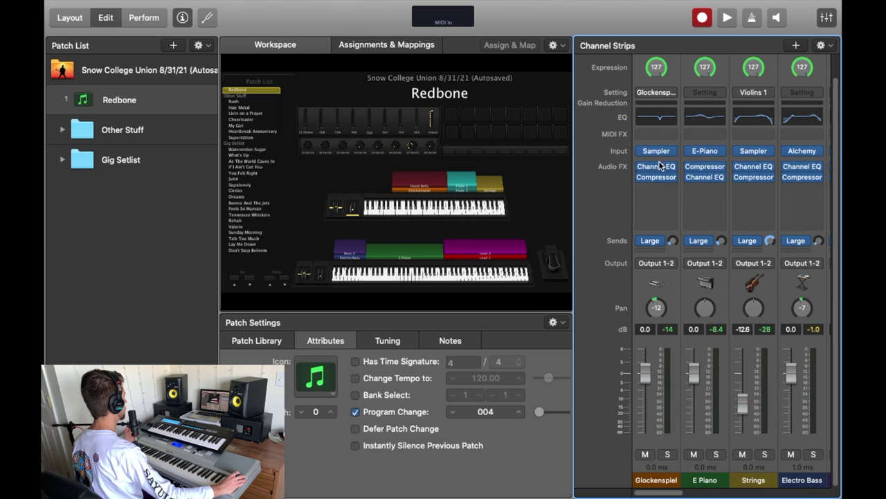
{"action": "scroll", "coordinate": [660, 153], "scroll_direction": "right", "scroll_amount": 5}
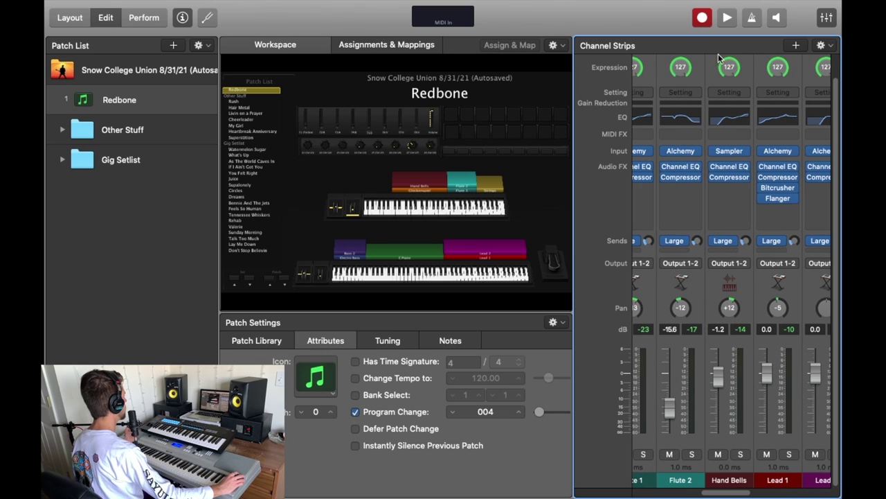
- Review the Hand Bells and Glockenspiel channel EQs
{"action": "left_click", "coordinate": [738, 117]}
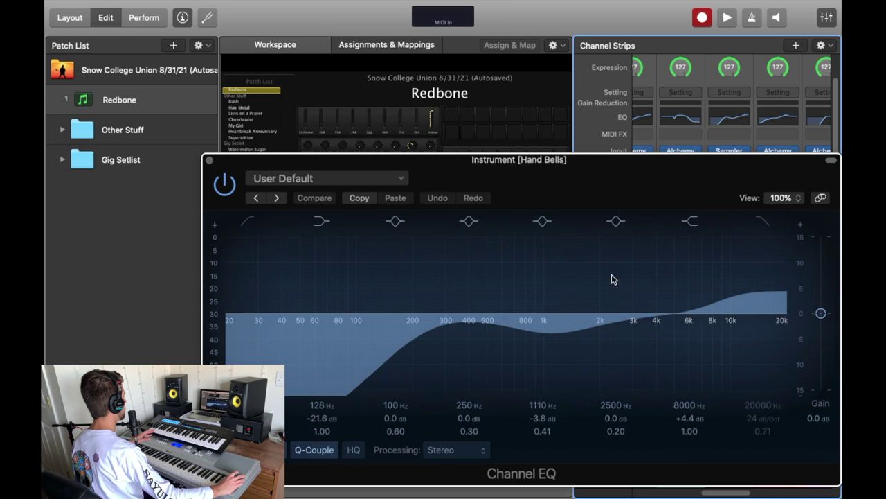
{"action": "left_click", "coordinate": [210, 161]}
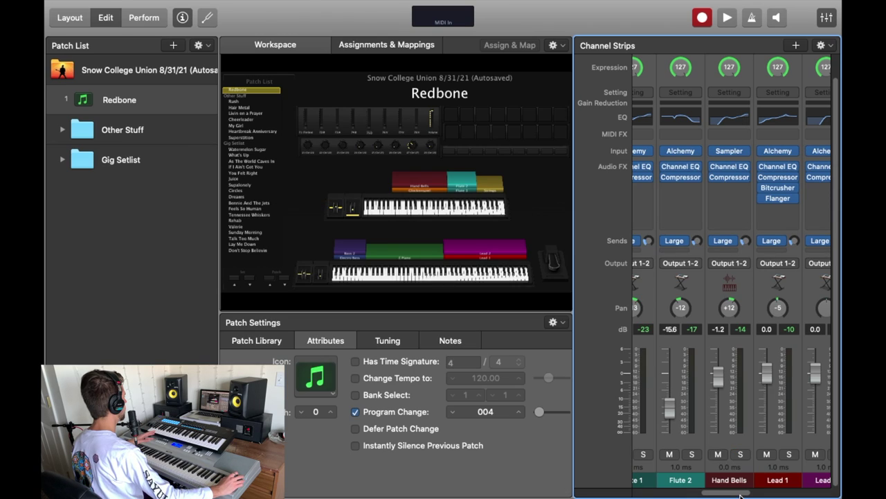
{"action": "left_click_drag", "start_coordinate": [741, 495], "coordinate": [594, 493]}
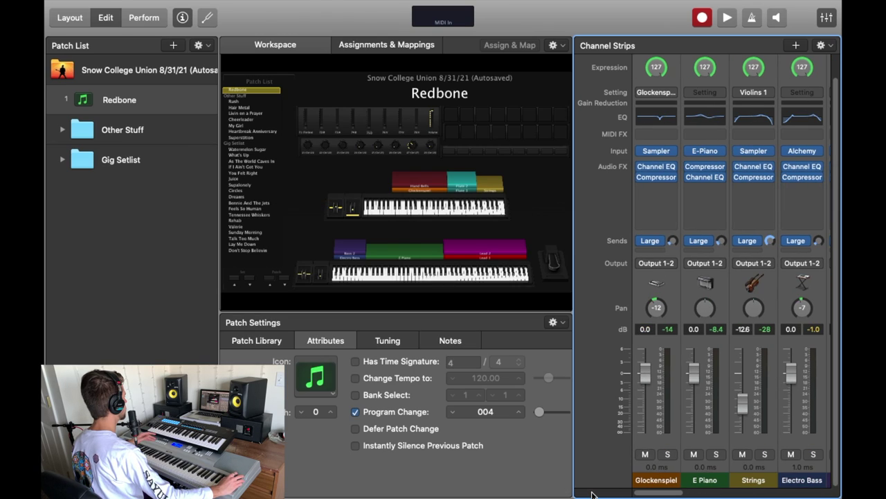
{"action": "left_click", "coordinate": [659, 119]}
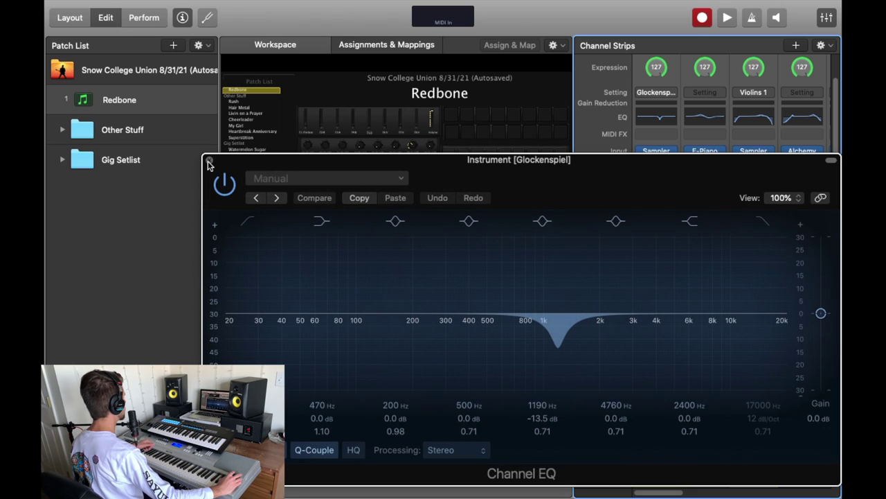
{"action": "left_click", "coordinate": [209, 161]}
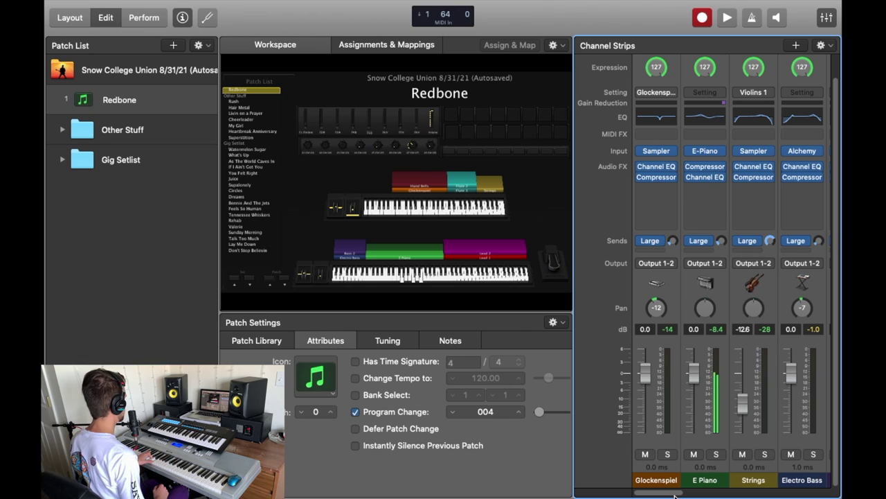
- Review the E Piano's instrument, compressor and EQ settings
{"action": "left_click", "coordinate": [705, 152]}
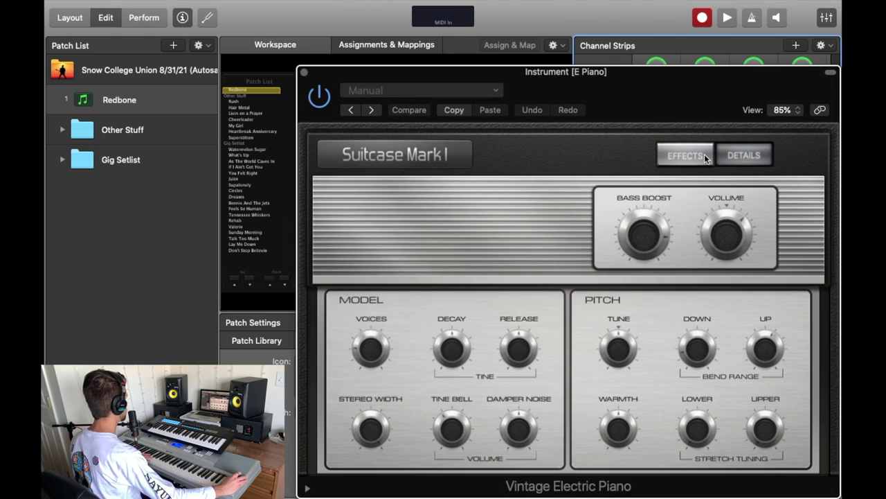
{"action": "left_click", "coordinate": [306, 74]}
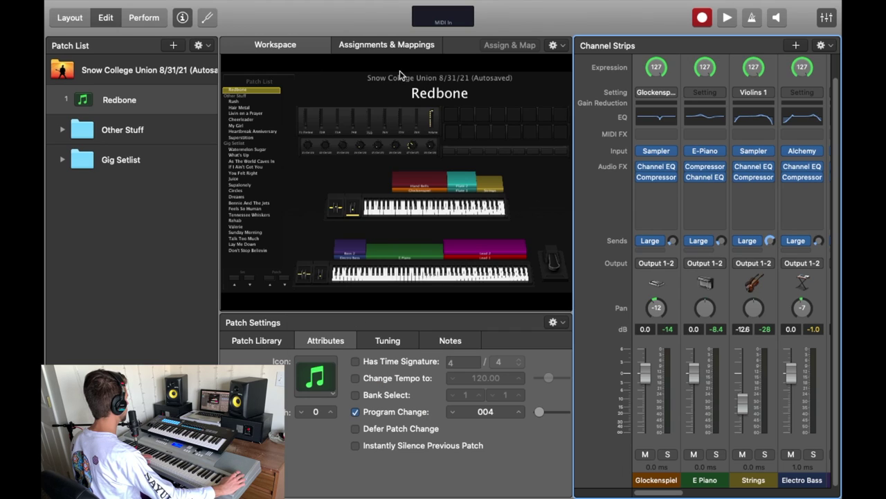
{"action": "mouse_move", "coordinate": [701, 170]}
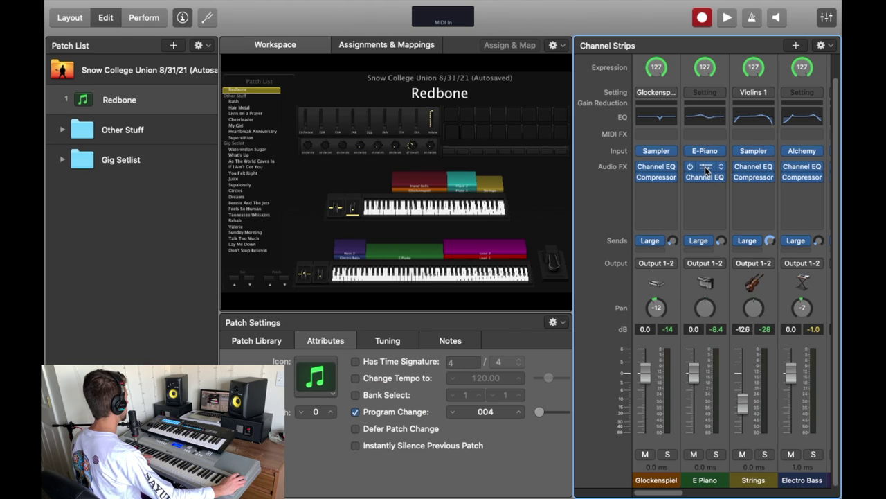
{"action": "left_click", "coordinate": [705, 168]}
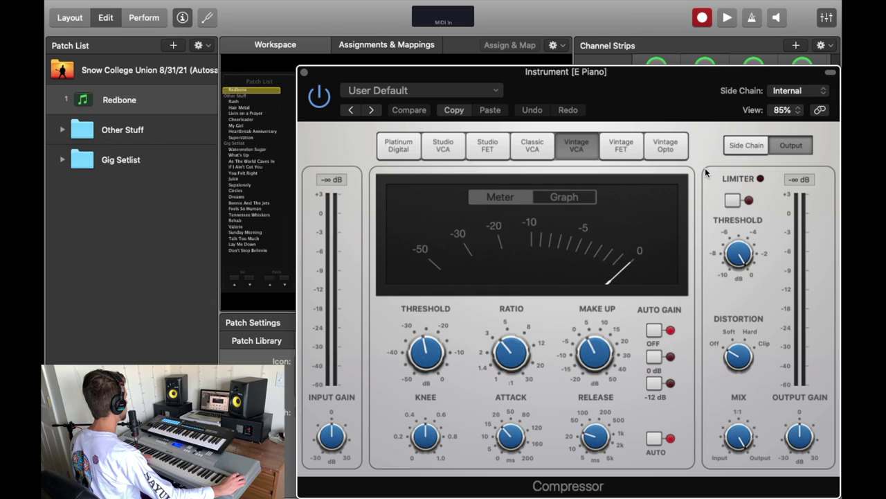
{"action": "left_click", "coordinate": [304, 72]}
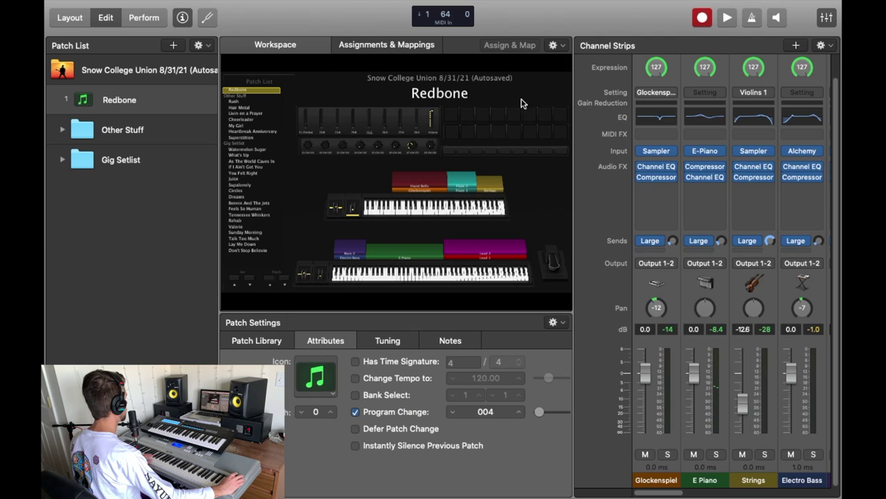
{"action": "left_click", "coordinate": [708, 181]}
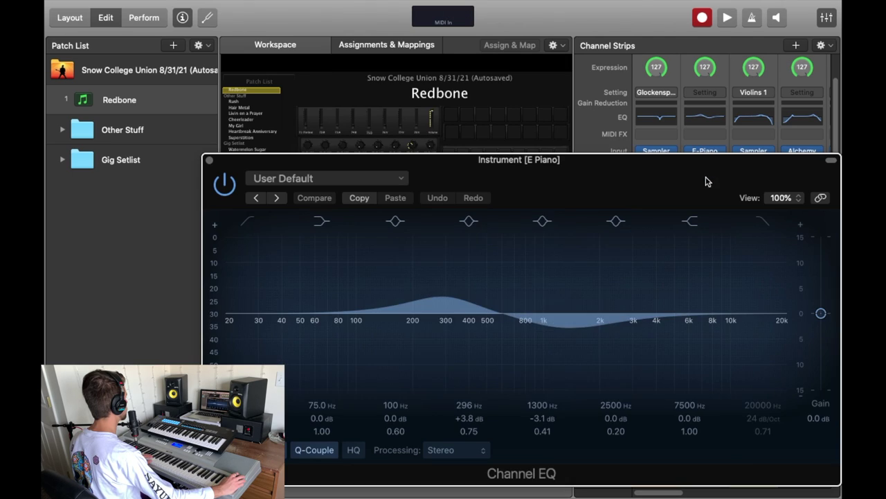
{"action": "left_click", "coordinate": [210, 162]}
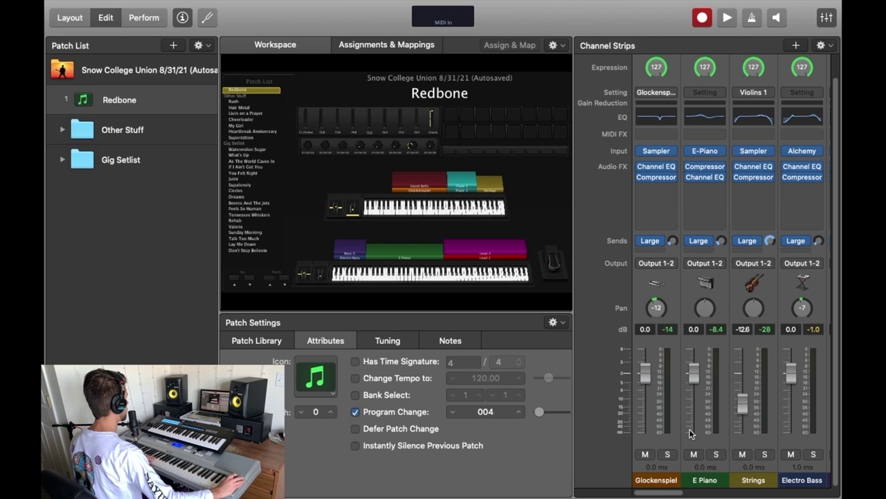
- Mute Flute 2 and review Flute 1's Alchemy instrument sound
{"action": "left_click_drag", "start_coordinate": [667, 493], "coordinate": [721, 492]}
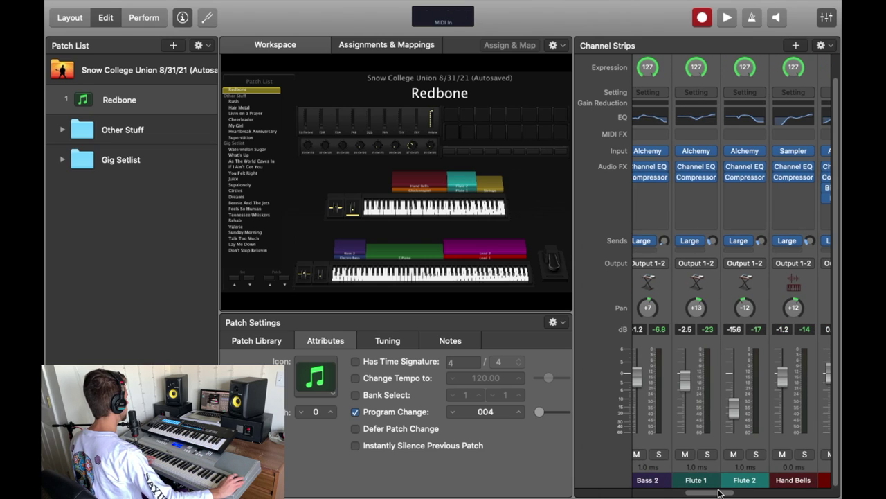
{"action": "left_click", "coordinate": [736, 457]}
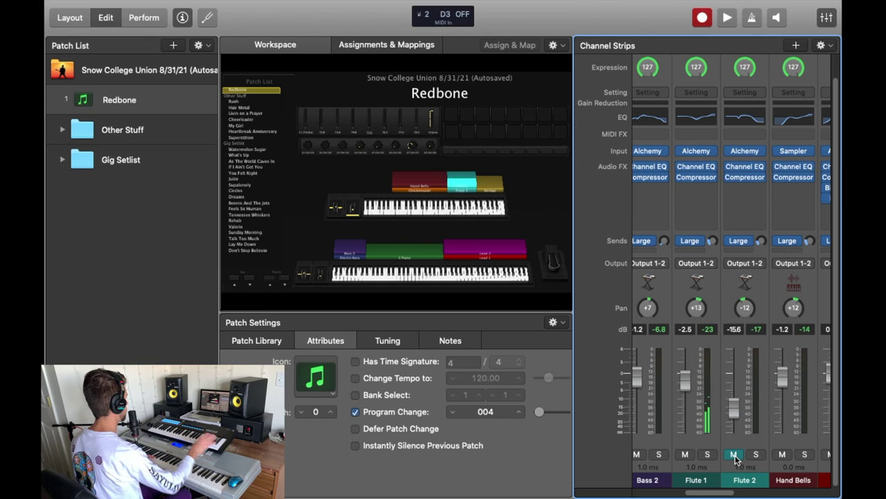
{"action": "mouse_move", "coordinate": [700, 153]}
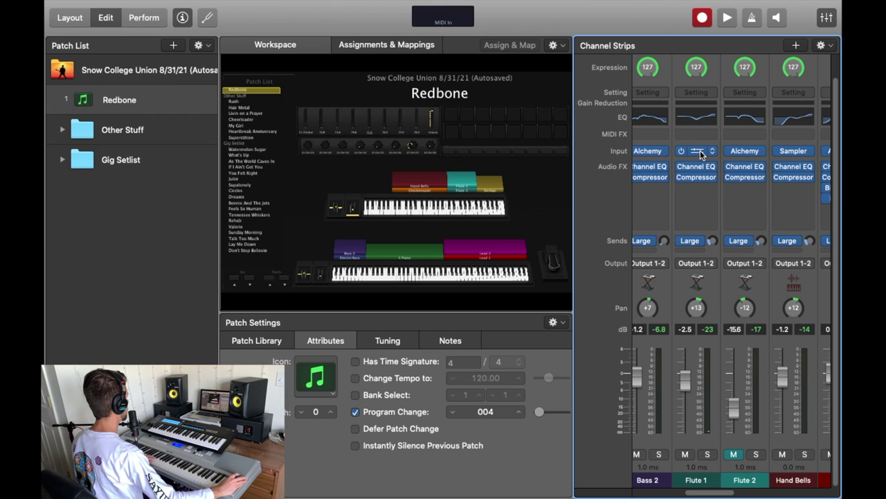
{"action": "left_click", "coordinate": [698, 151]}
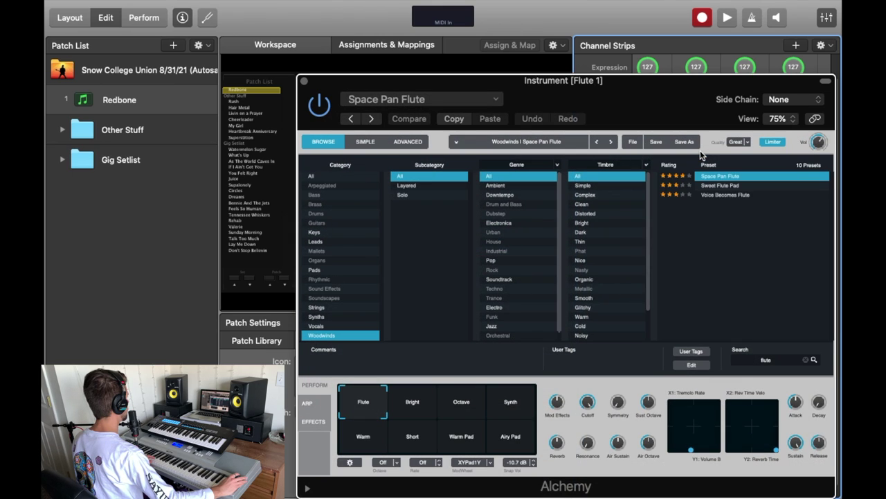
{"action": "left_click", "coordinate": [303, 82]}
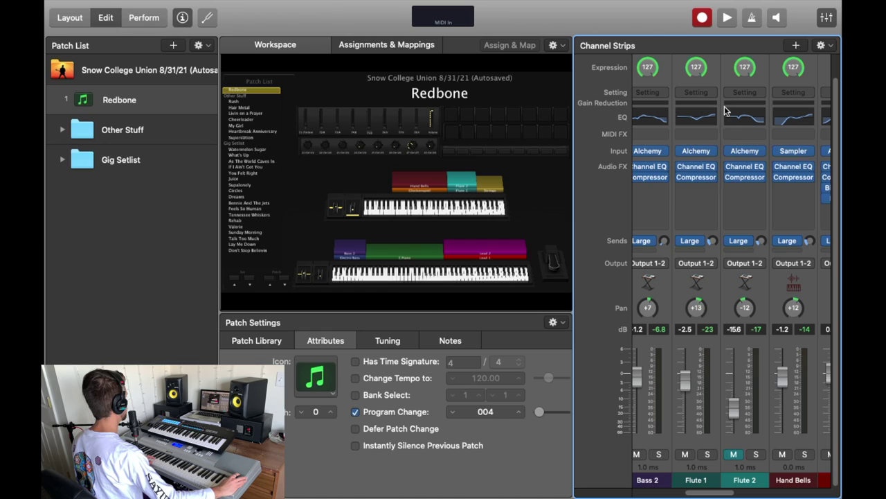
- Review Flute 1's EQ and compressor, then unmute Flute 2
{"action": "left_click", "coordinate": [703, 121]}
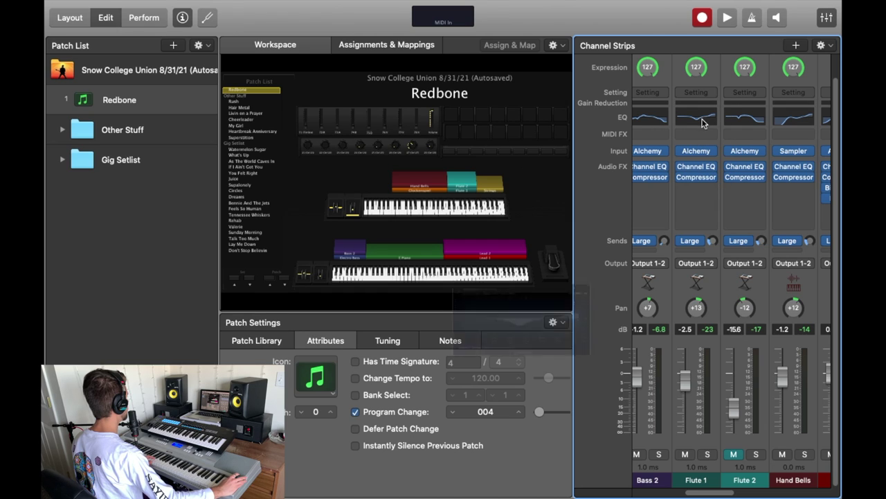
{"action": "left_click", "coordinate": [210, 162]}
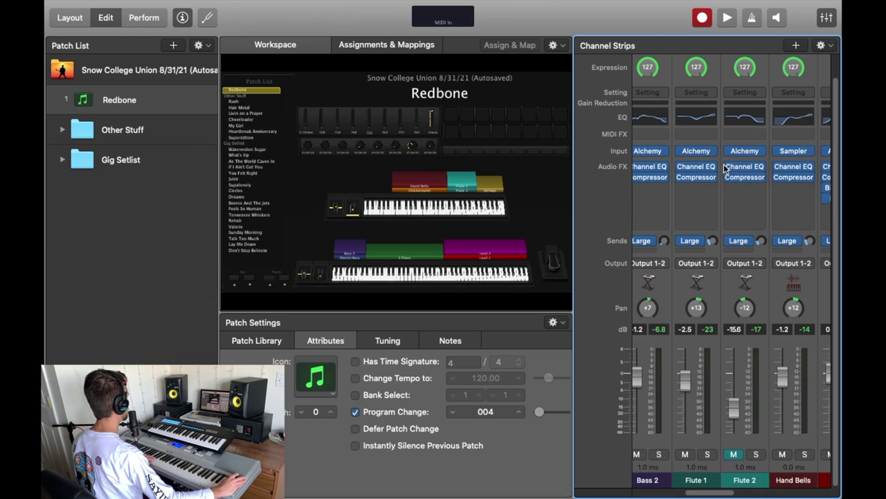
{"action": "left_click", "coordinate": [720, 178]}
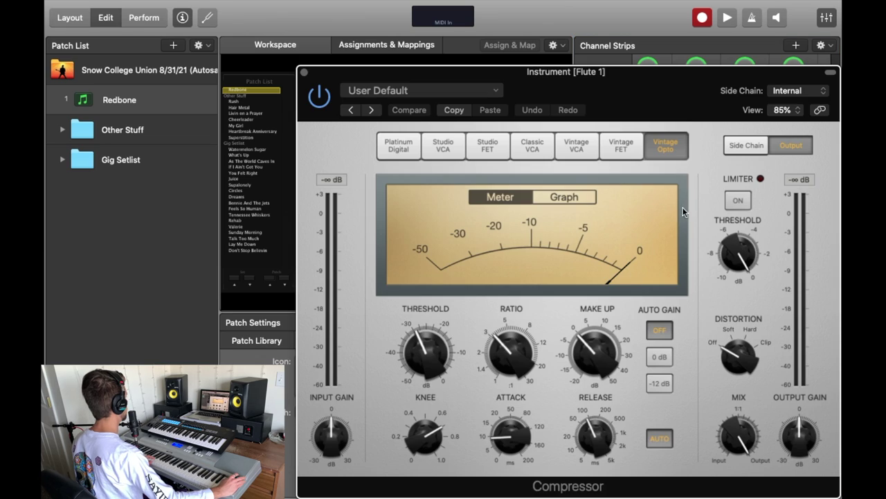
{"action": "left_click", "coordinate": [304, 73]}
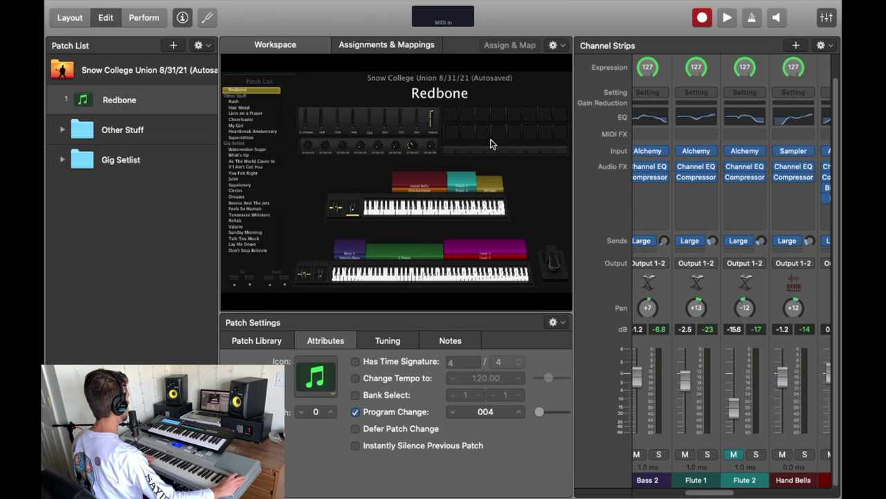
{"action": "left_click", "coordinate": [735, 456]}
{"action": "left_click", "coordinate": [685, 455]}
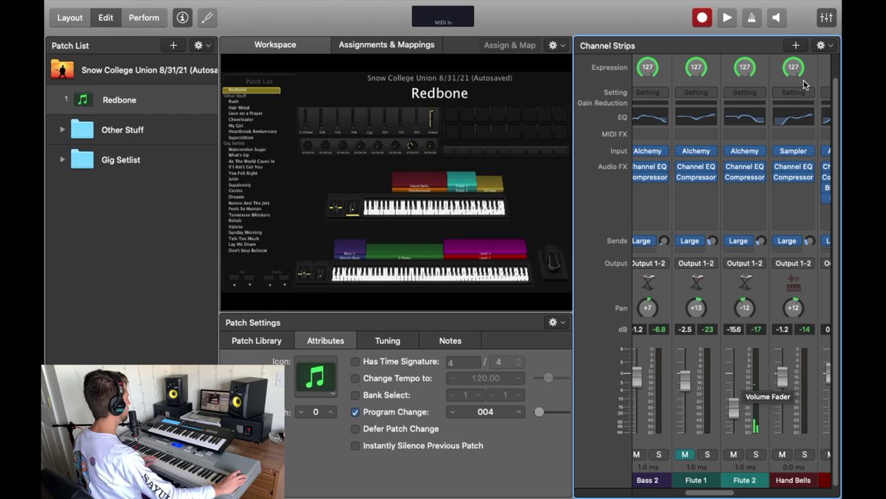
{"action": "left_click", "coordinate": [746, 153]}
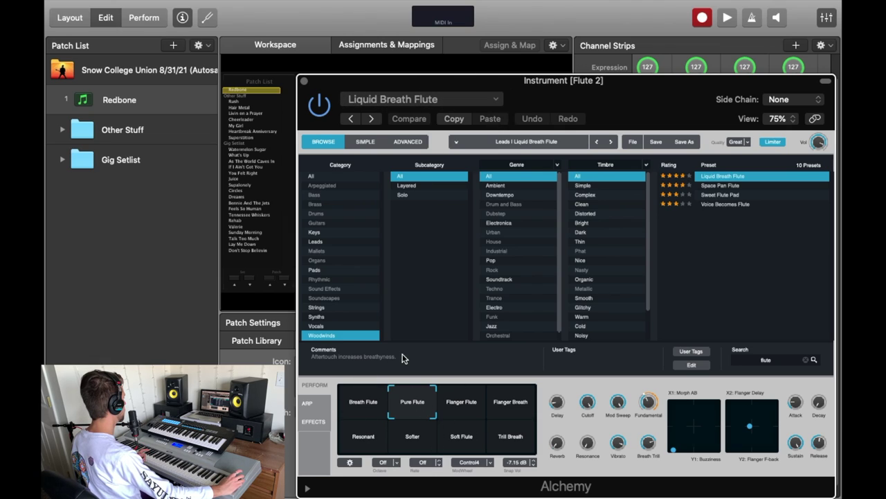
{"action": "left_click", "coordinate": [304, 81]}
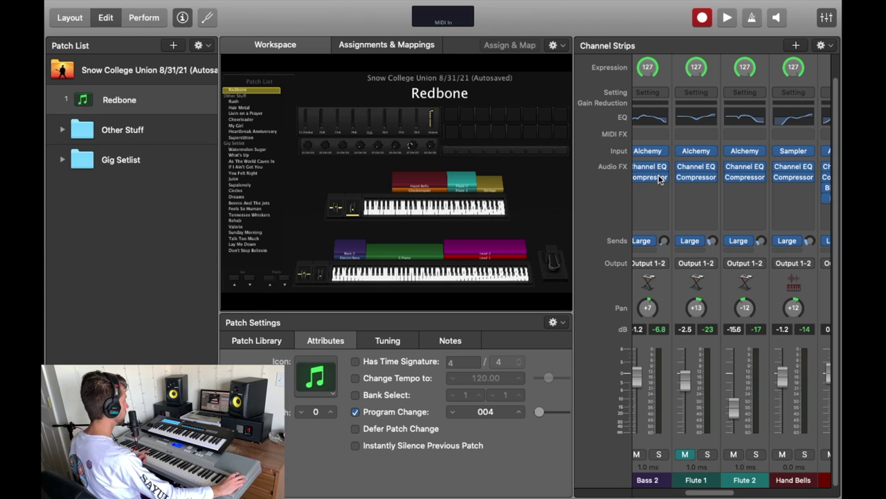
{"action": "left_click", "coordinate": [748, 121]}
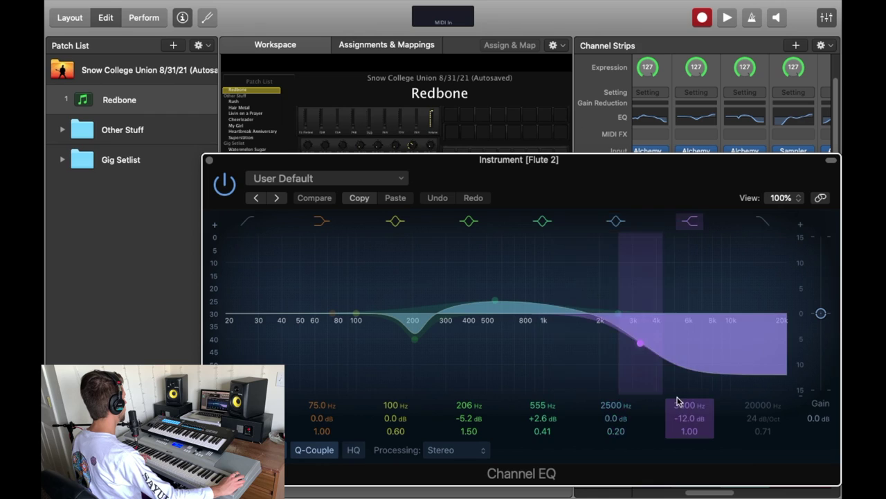
{"action": "left_click", "coordinate": [209, 162]}
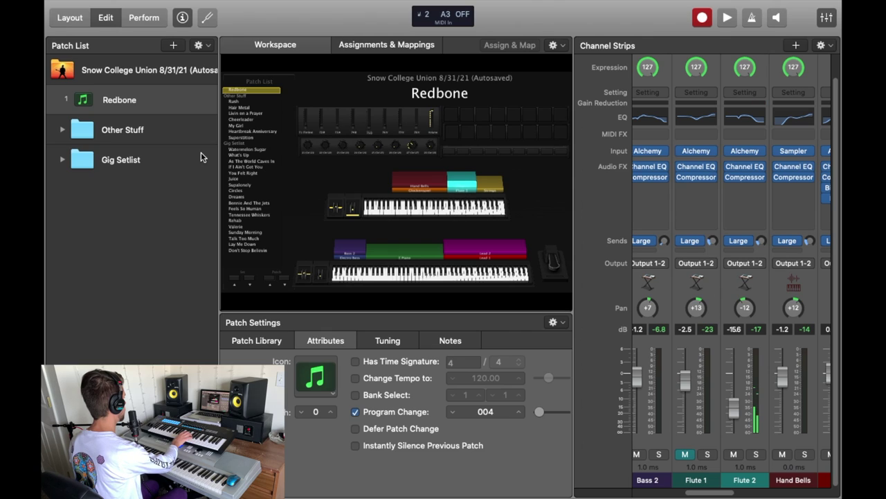
{"action": "mouse_move", "coordinate": [750, 177]}
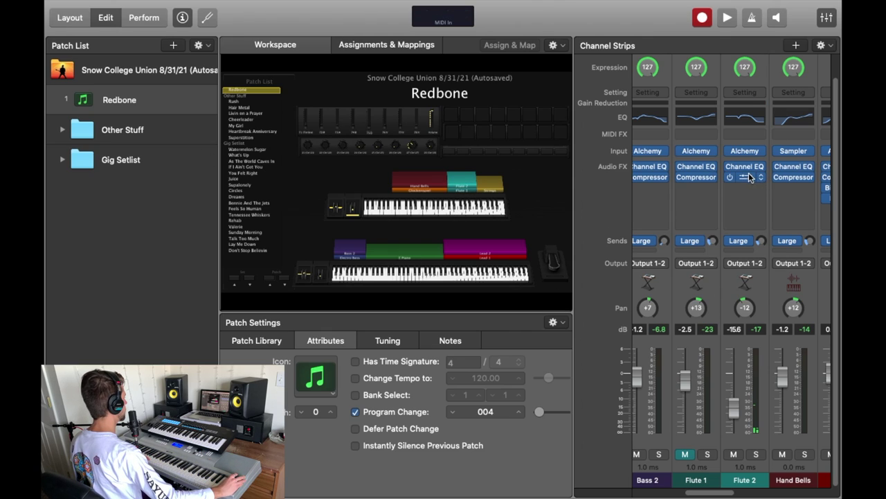
{"action": "left_click", "coordinate": [748, 177]}
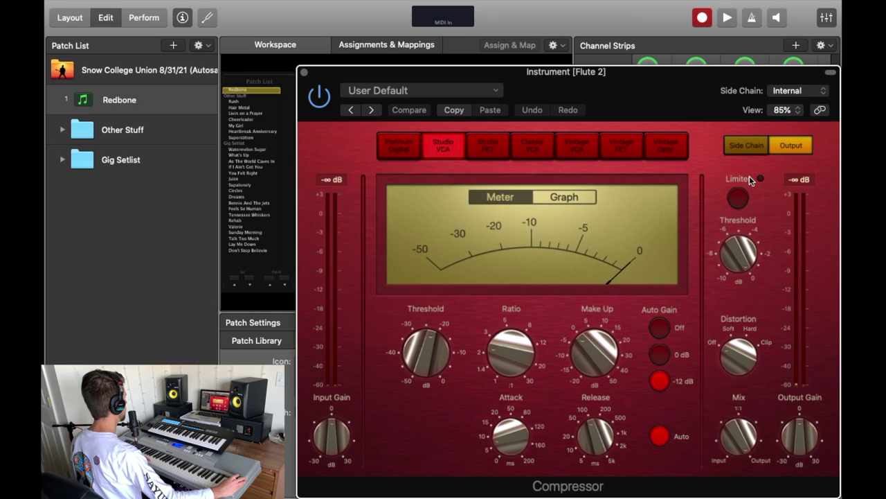
{"action": "left_click", "coordinate": [302, 72]}
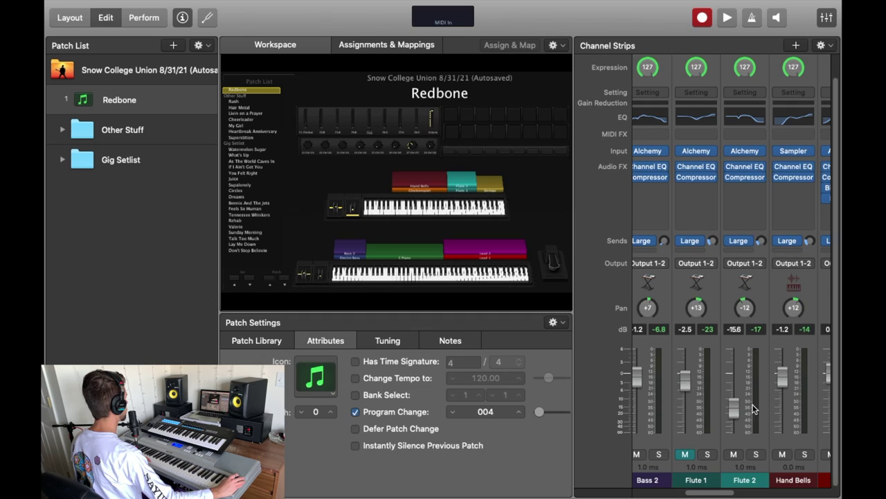
{"action": "left_click", "coordinate": [690, 457]}
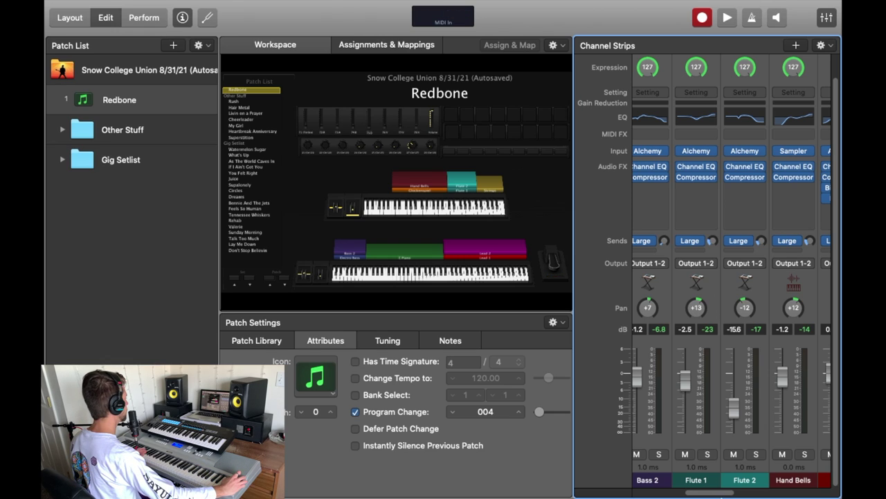
- Scroll the channel strips left so Glockenspiel is the first strip shown
{"action": "scroll", "coordinate": [729, 494], "scroll_direction": "left", "scroll_amount": 10}
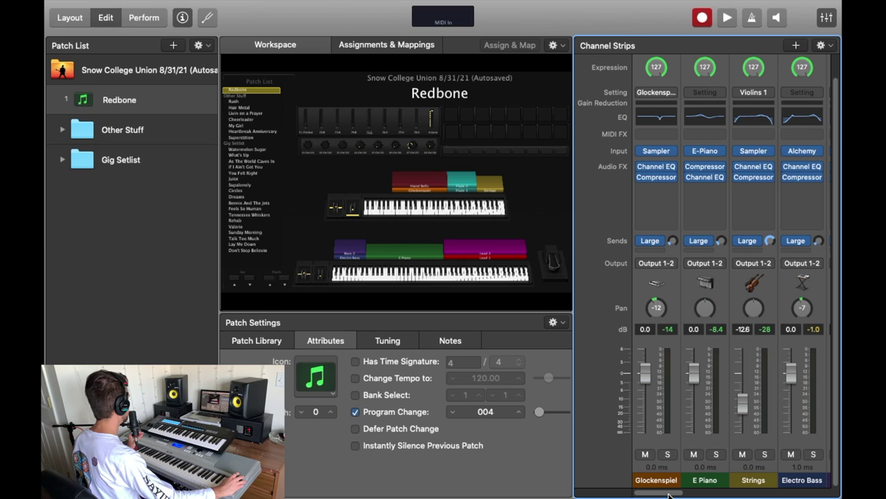
- Mute Bass 2 and open Electro Bass's Alchemy showing the Classic Funk Synth Bass preset
{"action": "left_click_drag", "start_coordinate": [669, 494], "coordinate": [691, 494]}
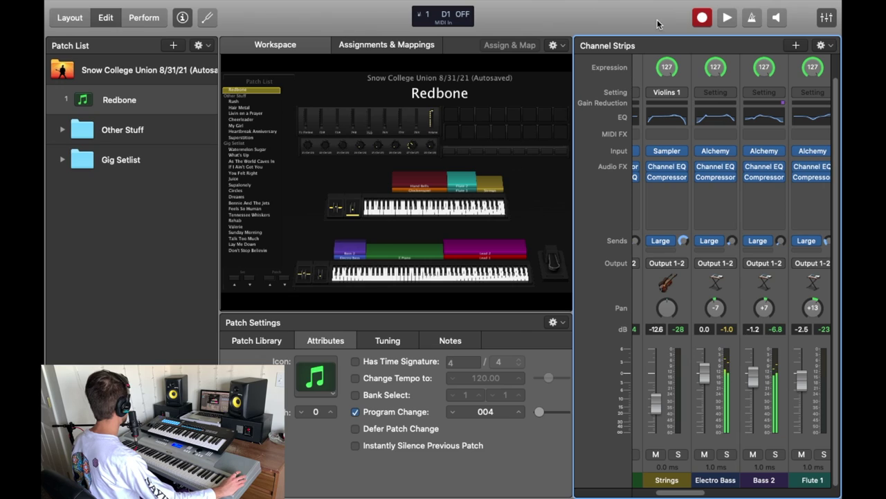
{"action": "mouse_move", "coordinate": [717, 154]}
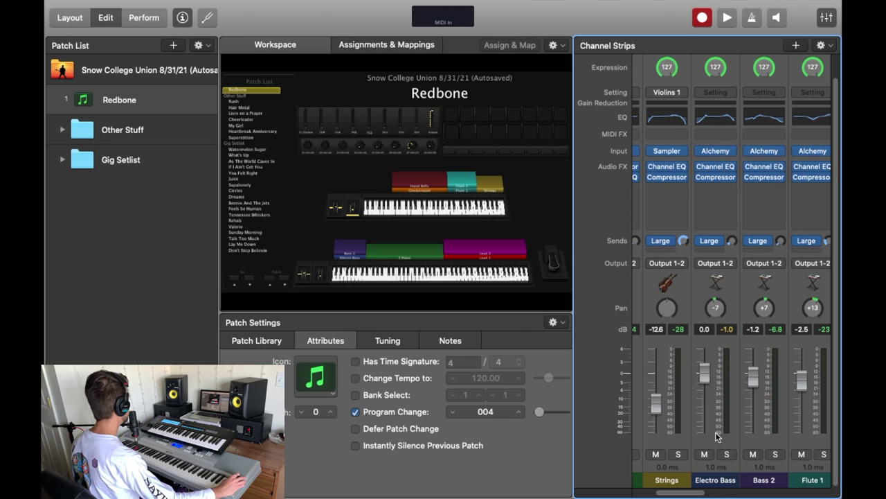
{"action": "left_click", "coordinate": [752, 455]}
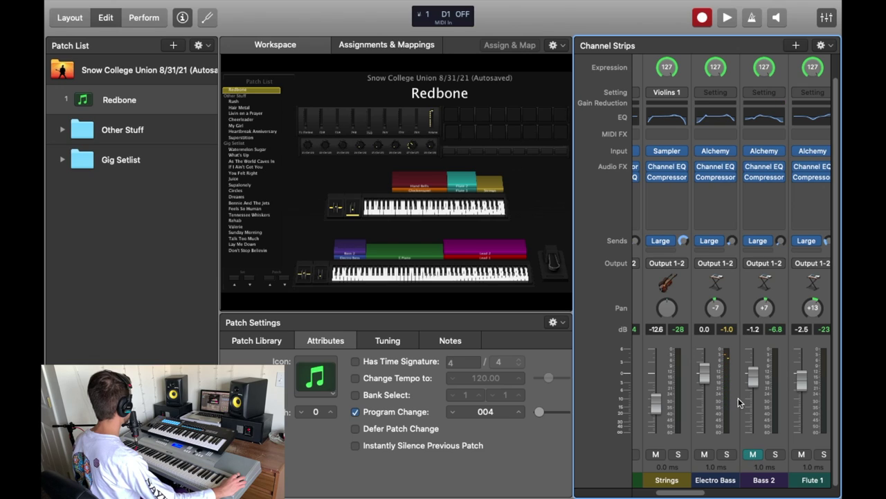
{"action": "mouse_move", "coordinate": [718, 153]}
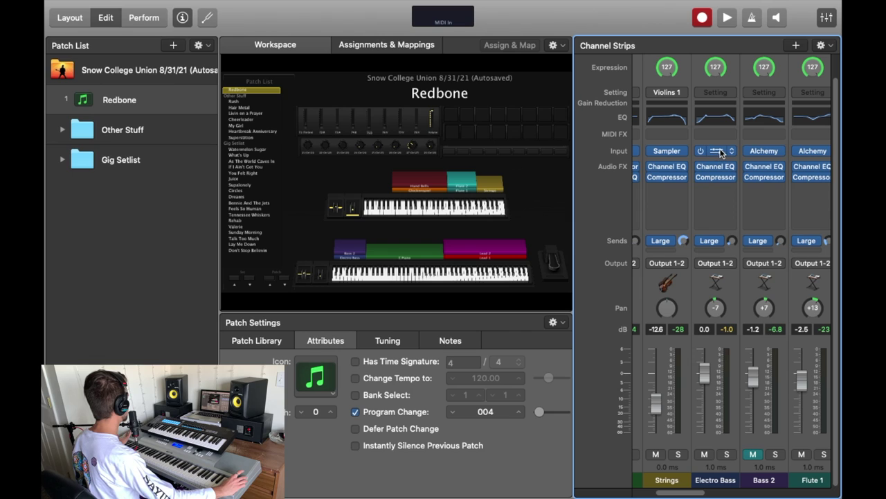
{"action": "left_click", "coordinate": [717, 152]}
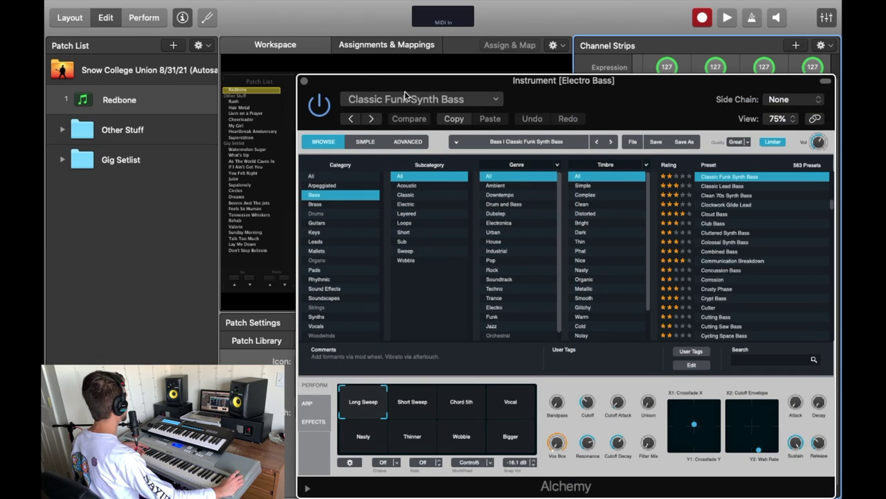
- Review Electro Bass's EQ and compressor windows, then unmute Bass 2
{"action": "left_click", "coordinate": [304, 81]}
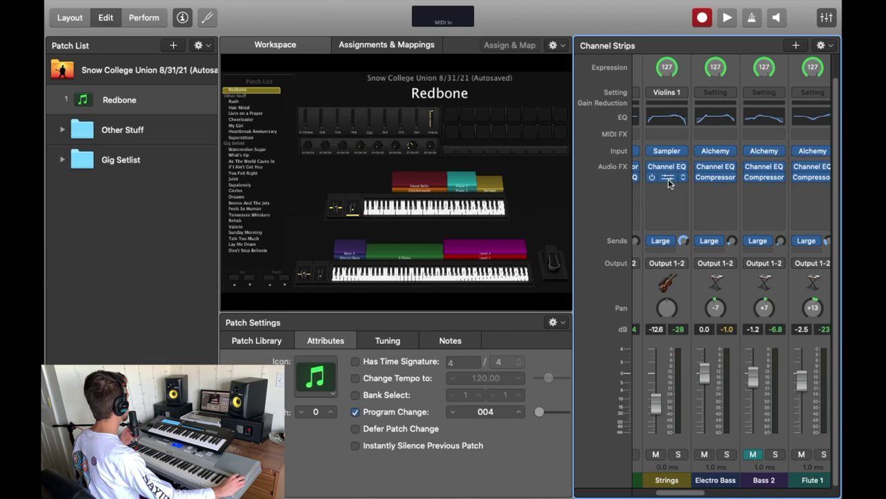
{"action": "left_click", "coordinate": [710, 119]}
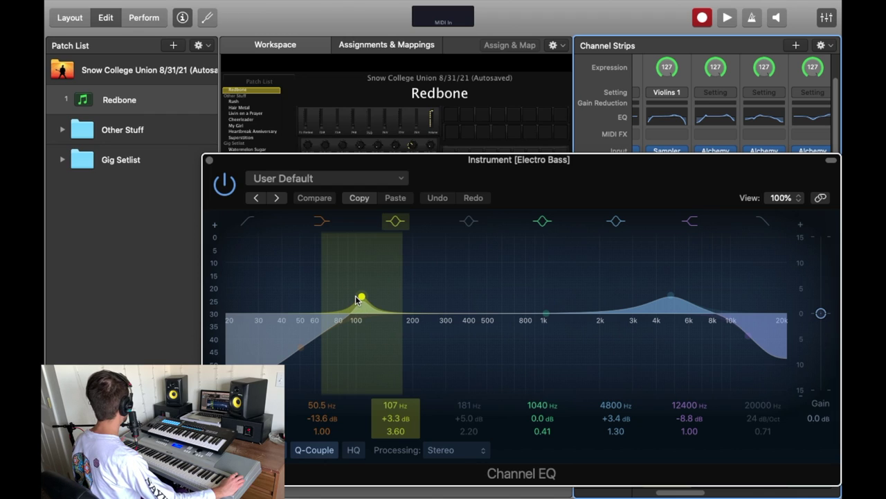
{"action": "left_click", "coordinate": [210, 161]}
{"action": "left_click", "coordinate": [713, 178]}
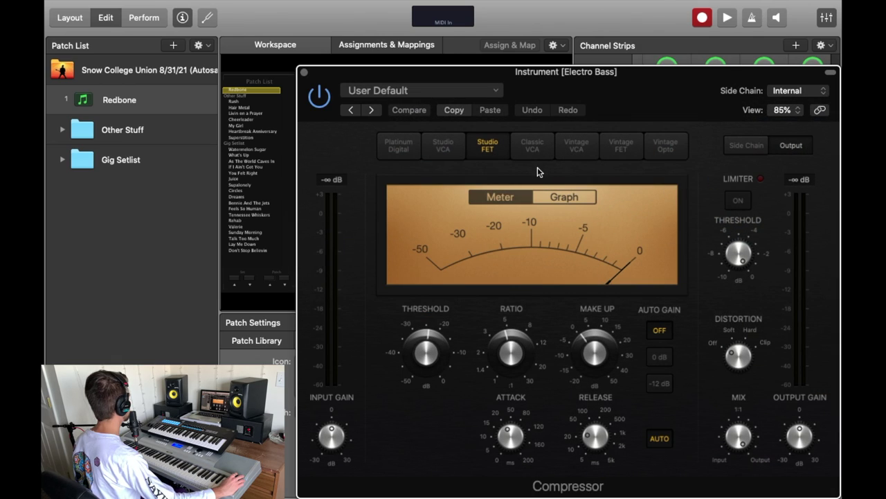
{"action": "left_click", "coordinate": [305, 73]}
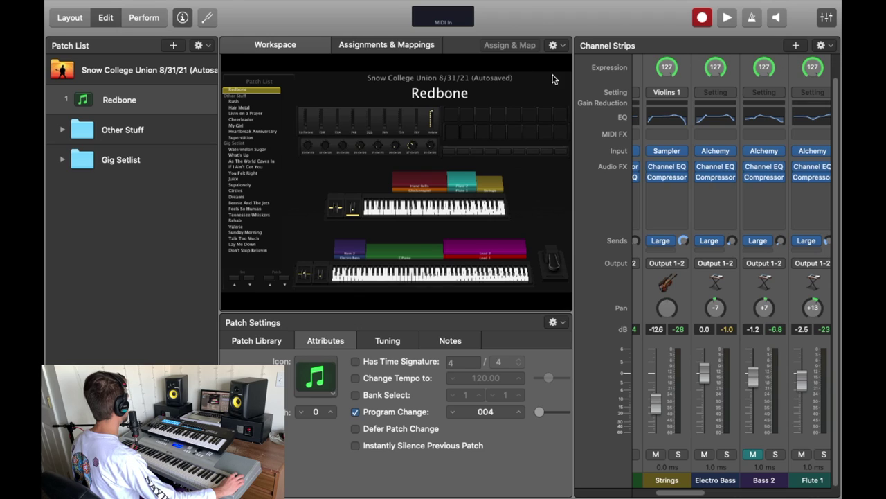
{"action": "left_click", "coordinate": [753, 453]}
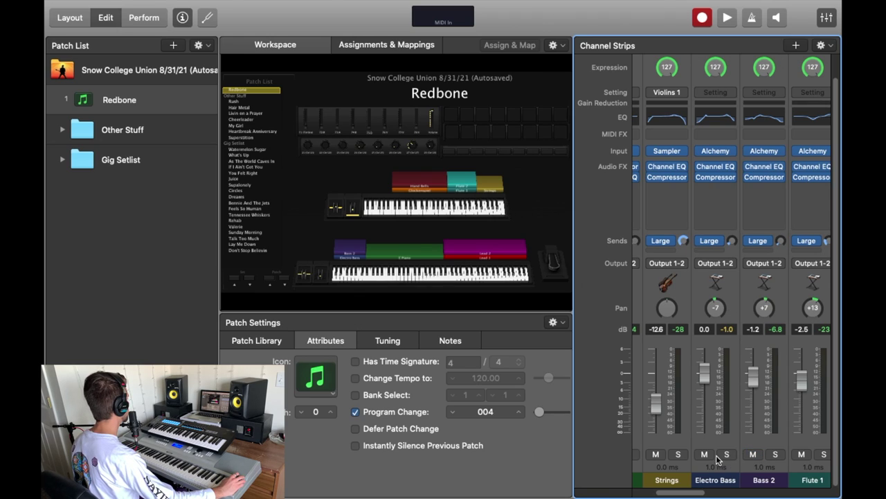
{"action": "left_click", "coordinate": [704, 454]}
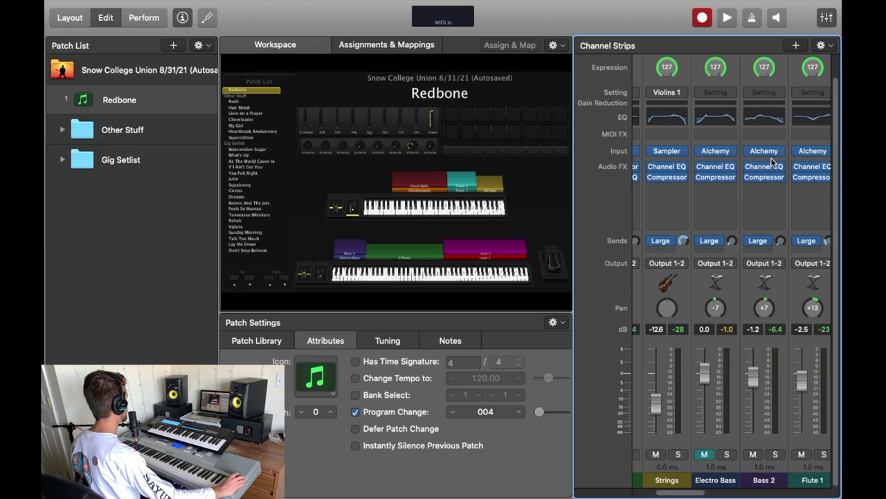
{"action": "mouse_move", "coordinate": [767, 150]}
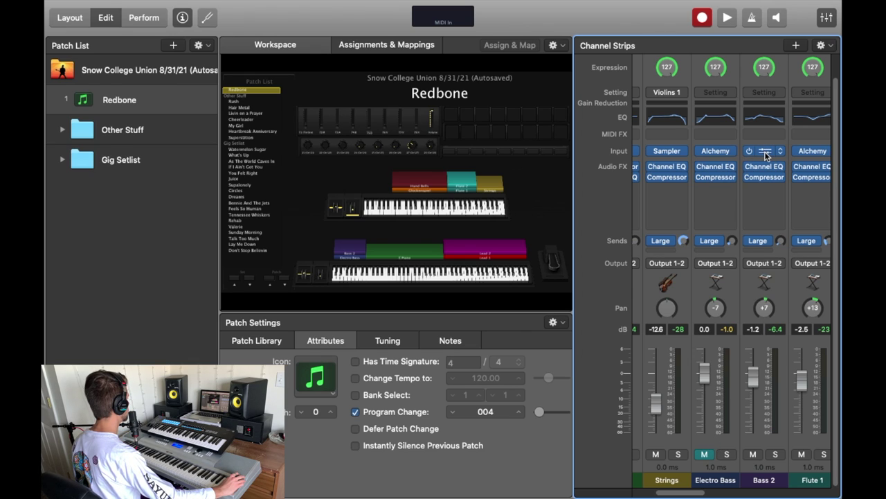
{"action": "left_click", "coordinate": [766, 153]}
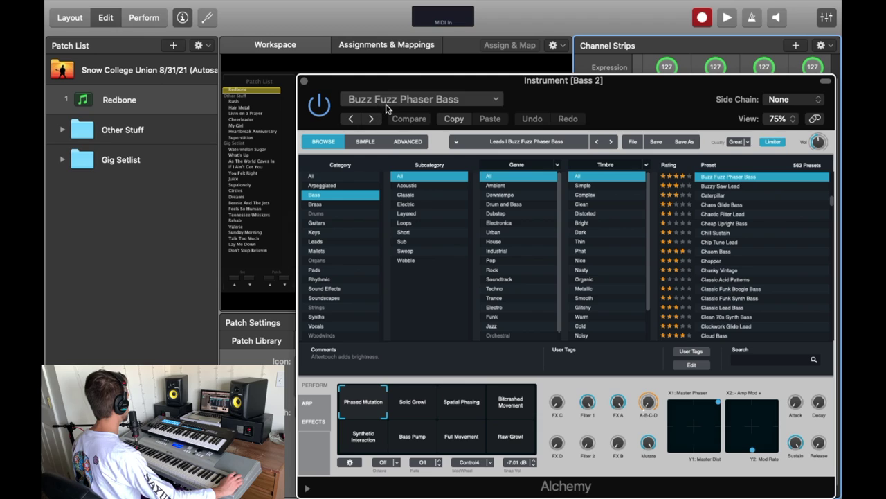
{"action": "left_click", "coordinate": [305, 82]}
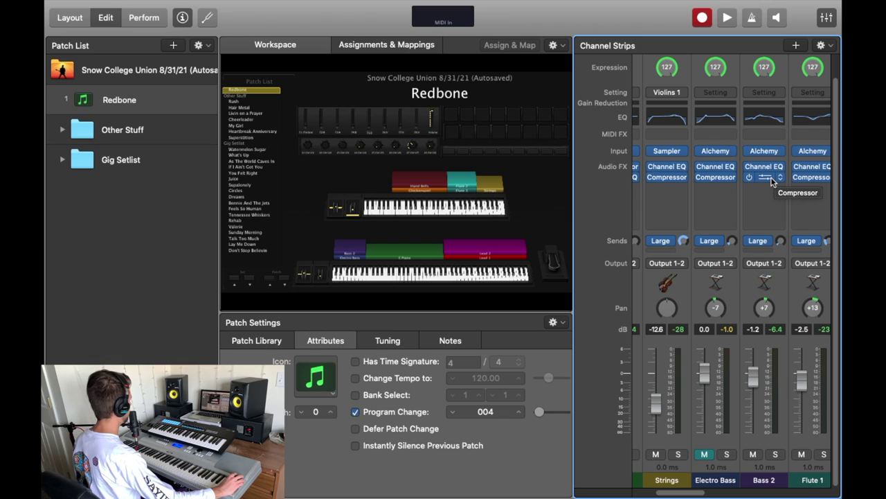
{"action": "left_click", "coordinate": [764, 119]}
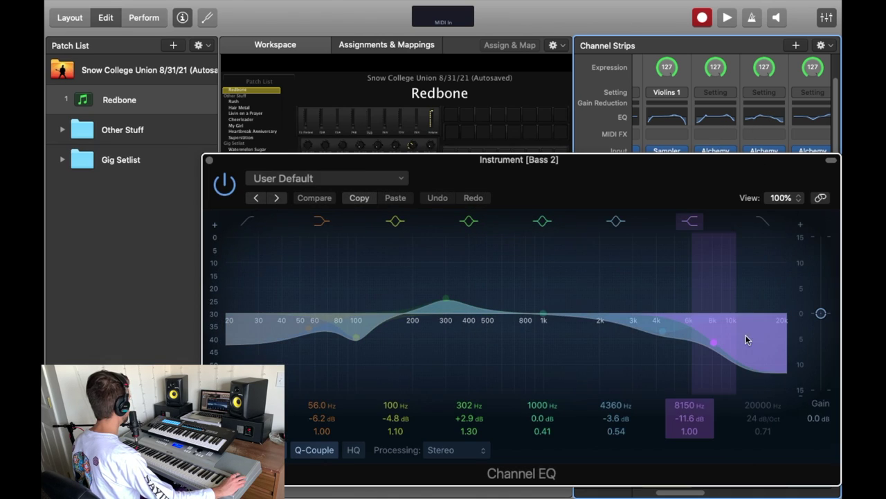
{"action": "left_click", "coordinate": [209, 160]}
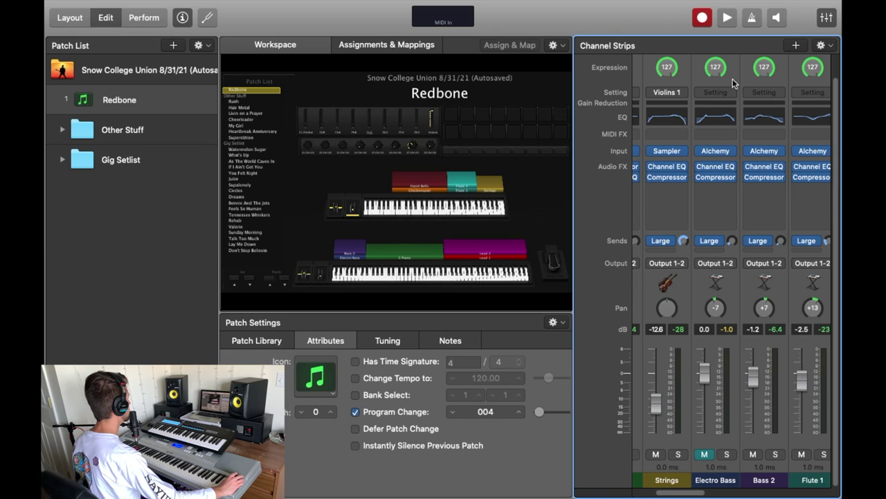
{"action": "left_click", "coordinate": [766, 179]}
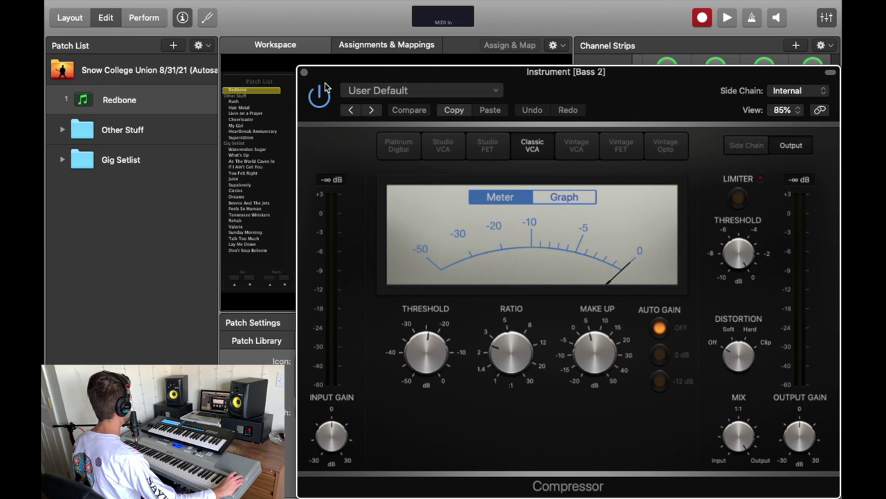
{"action": "left_click", "coordinate": [304, 72]}
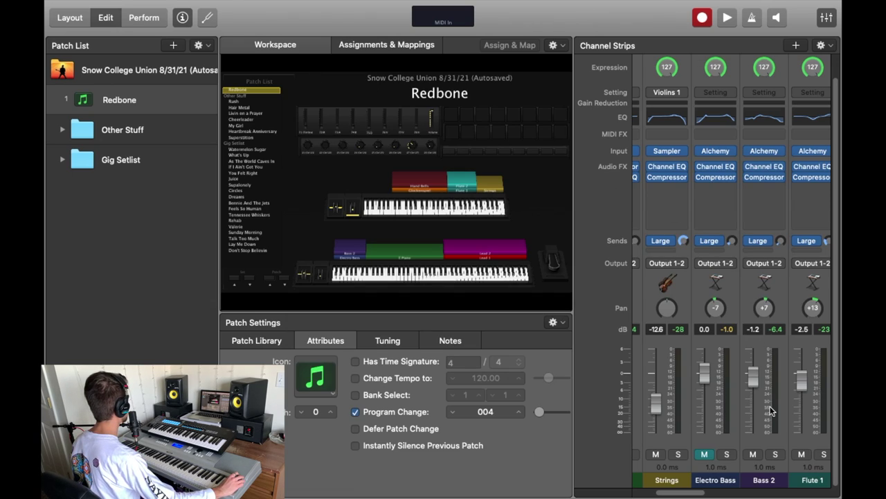
- Unmute Electro Bass and scroll right to the Lead 1, Lead 2 and Audio 1 strips
{"action": "left_click", "coordinate": [704, 455]}
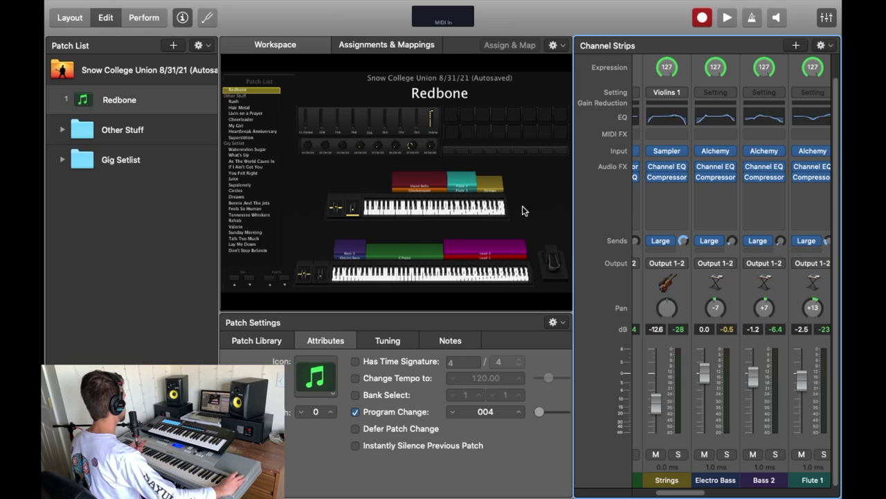
{"action": "scroll", "coordinate": [752, 364], "scroll_direction": "right", "scroll_amount": 5}
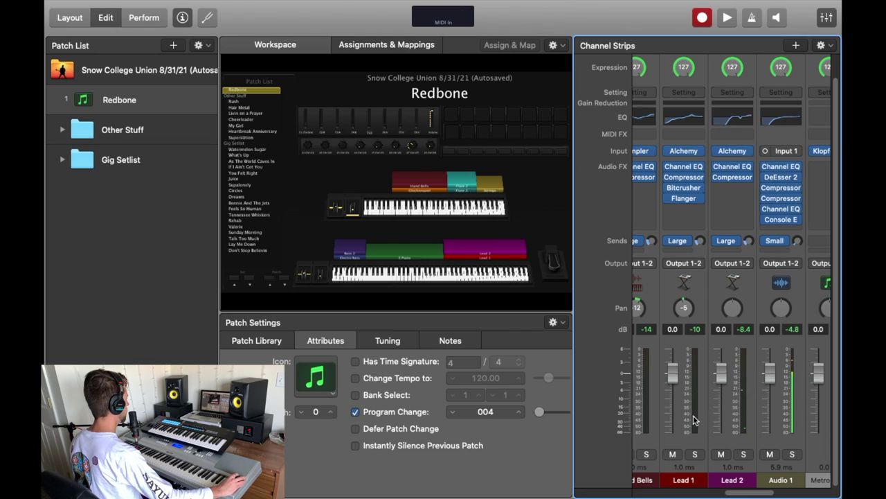
- Mute Lead 2 and review Lead 1's Alchemy, channel EQ and compressor windows
{"action": "left_click", "coordinate": [723, 455]}
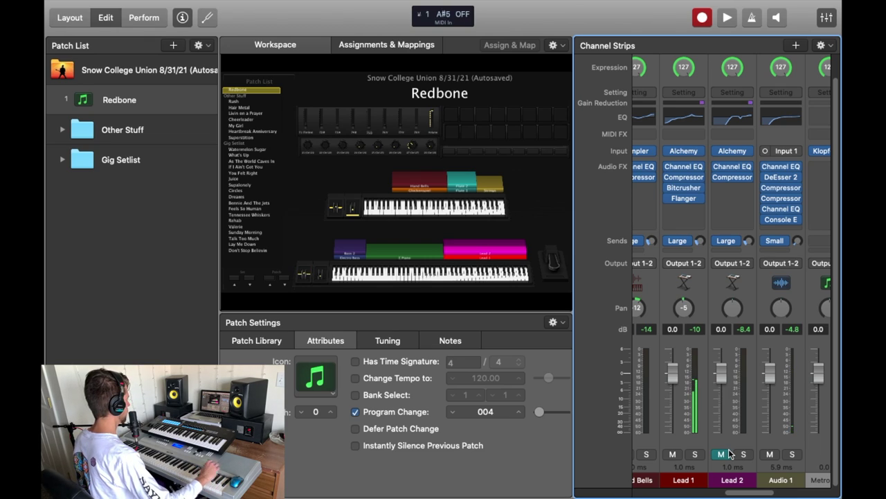
{"action": "left_click", "coordinate": [684, 151]}
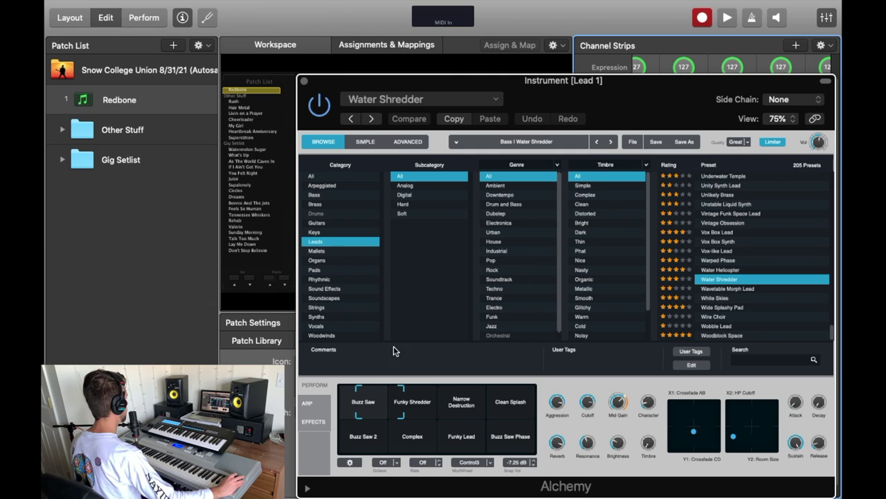
{"action": "left_click", "coordinate": [304, 81]}
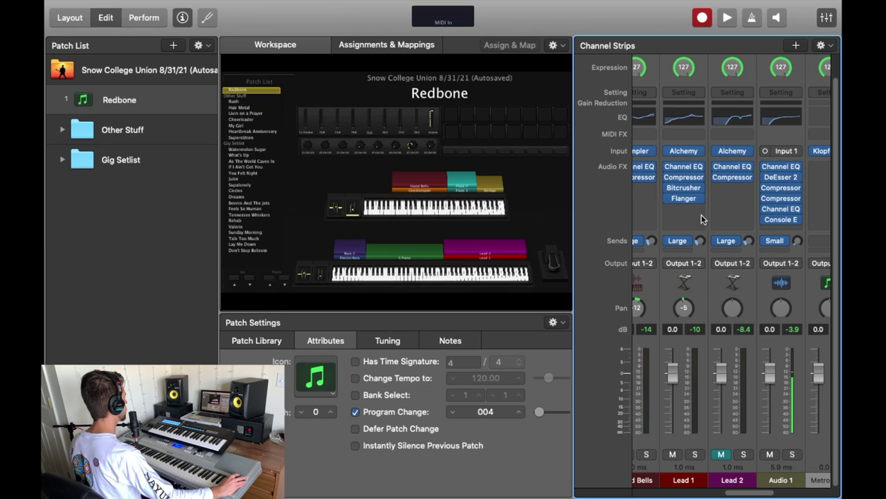
{"action": "left_click", "coordinate": [694, 119]}
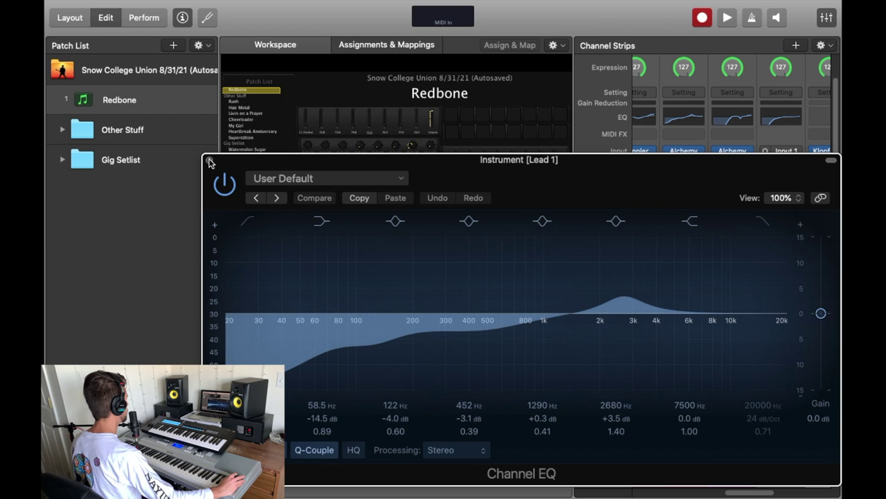
{"action": "left_click", "coordinate": [210, 161]}
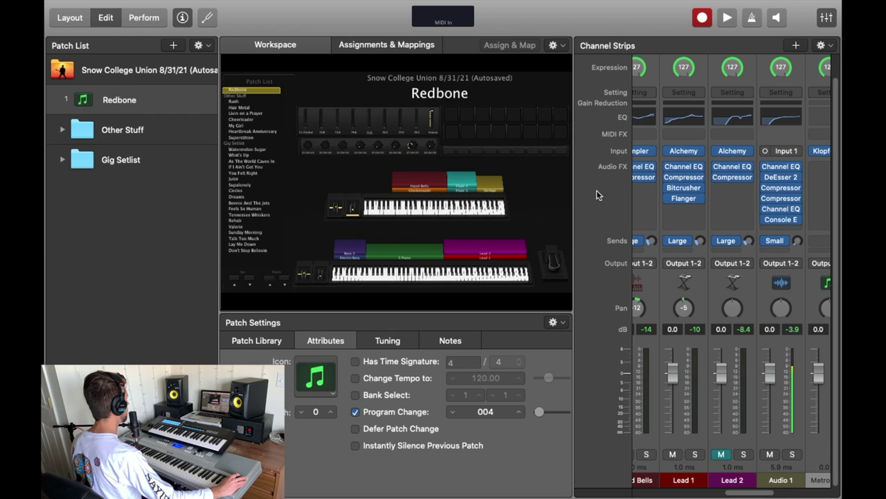
{"action": "left_click", "coordinate": [685, 178]}
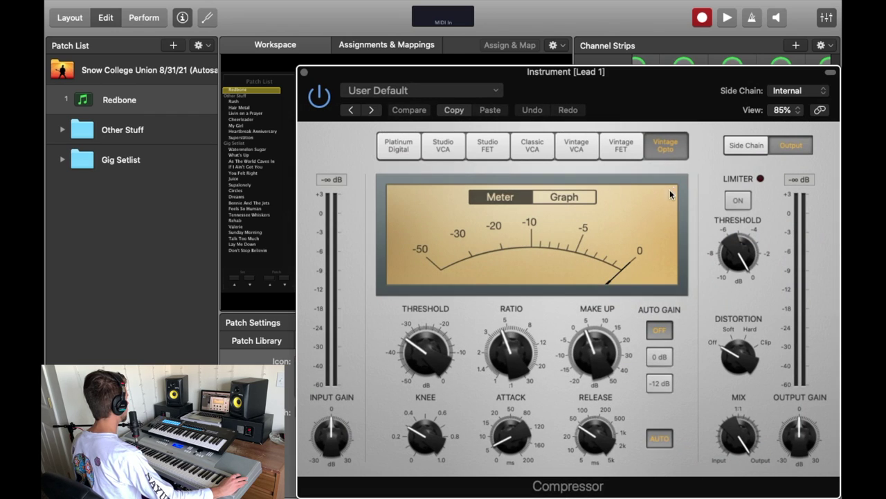
{"action": "left_click", "coordinate": [304, 72]}
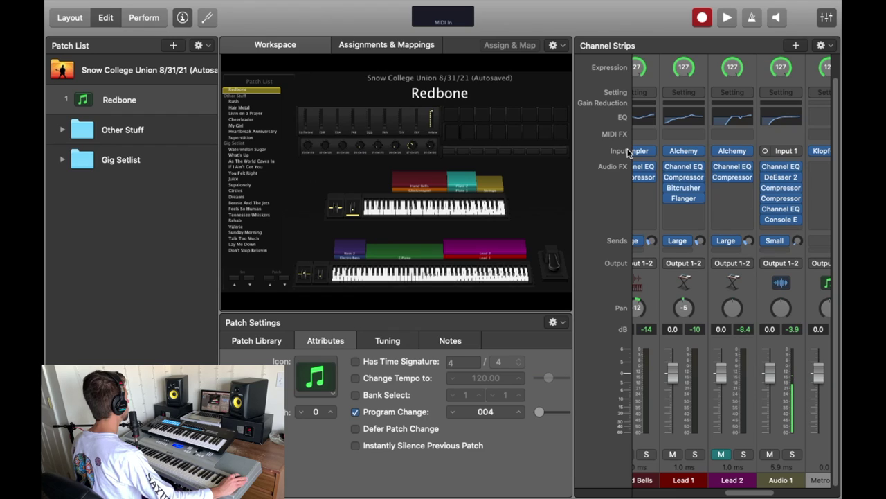
{"action": "left_click", "coordinate": [683, 188]}
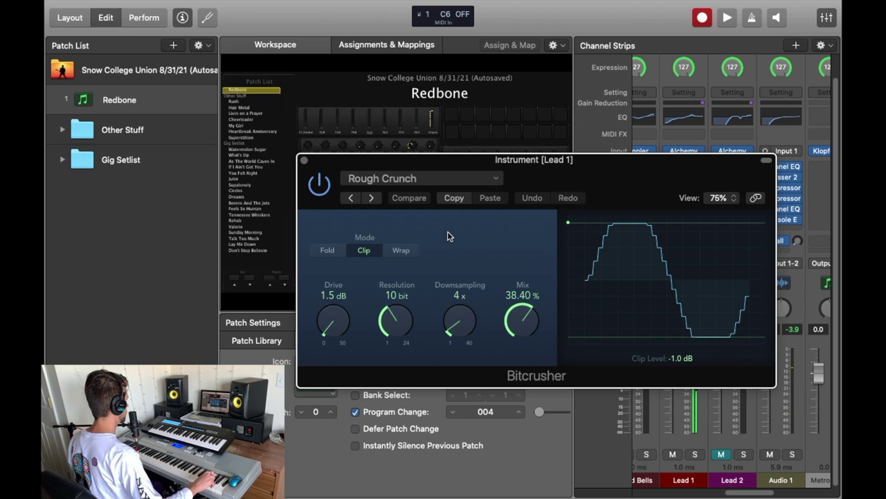
{"action": "left_click", "coordinate": [316, 196]}
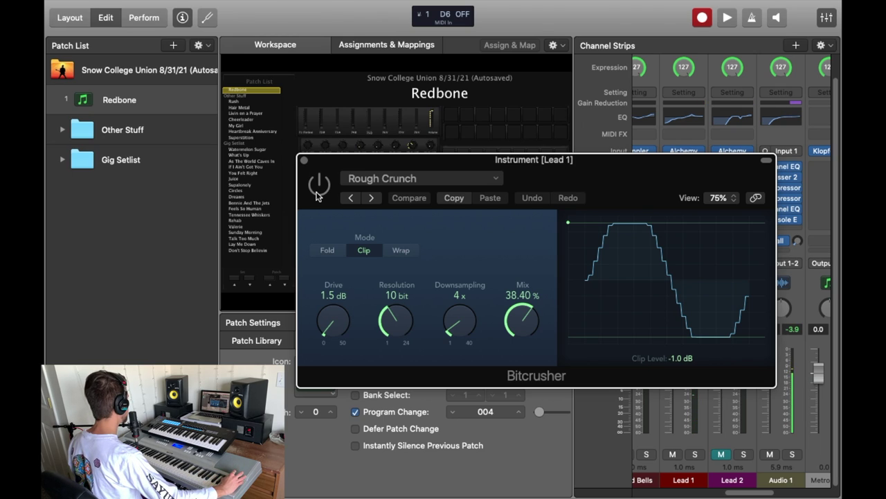
{"action": "left_click", "coordinate": [317, 196]}
{"action": "left_click", "coordinate": [304, 160]}
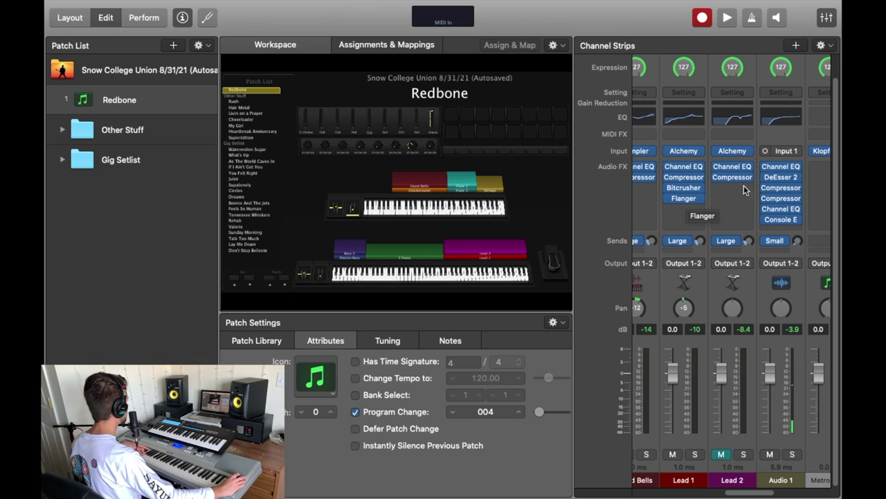
- Unmute Lead 2, mute Lead 1, and review Lead 2's Alchemy instrument
{"action": "left_click", "coordinate": [721, 453]}
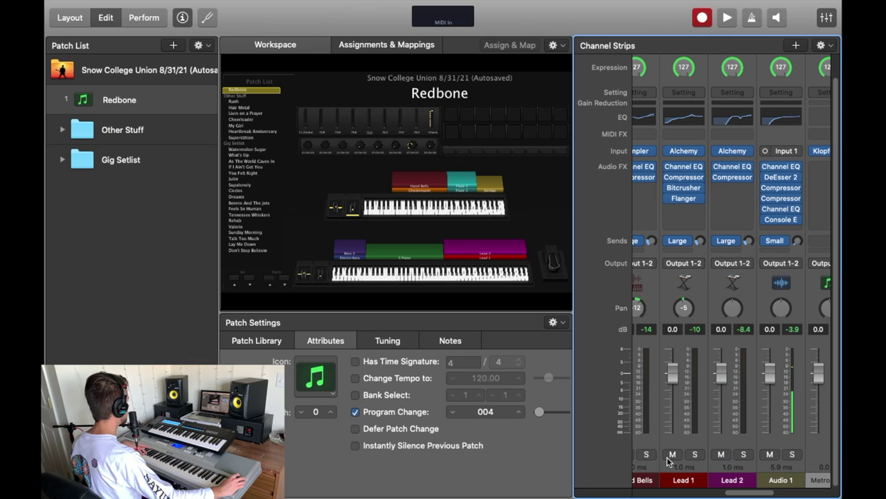
{"action": "left_click", "coordinate": [671, 454]}
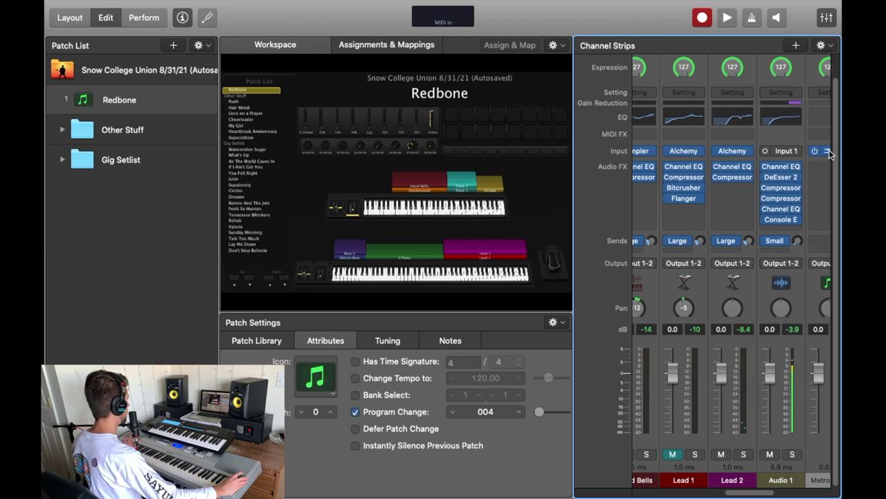
{"action": "mouse_move", "coordinate": [733, 152]}
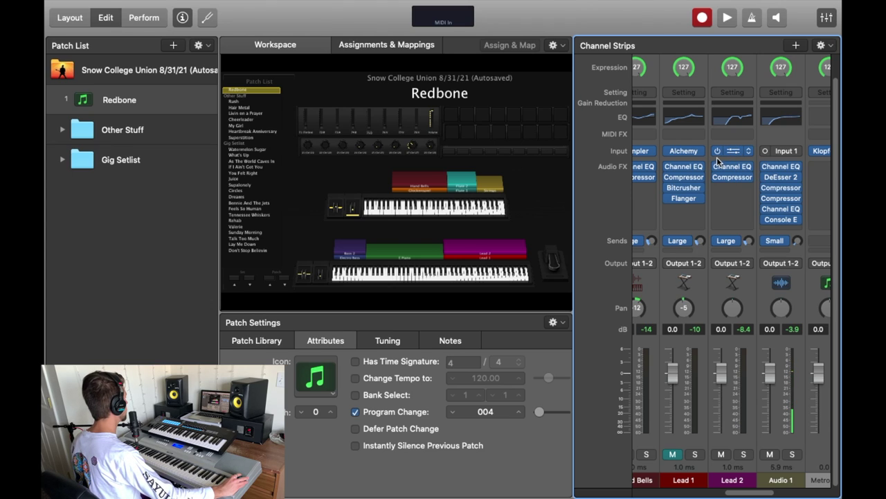
{"action": "left_click", "coordinate": [733, 150]}
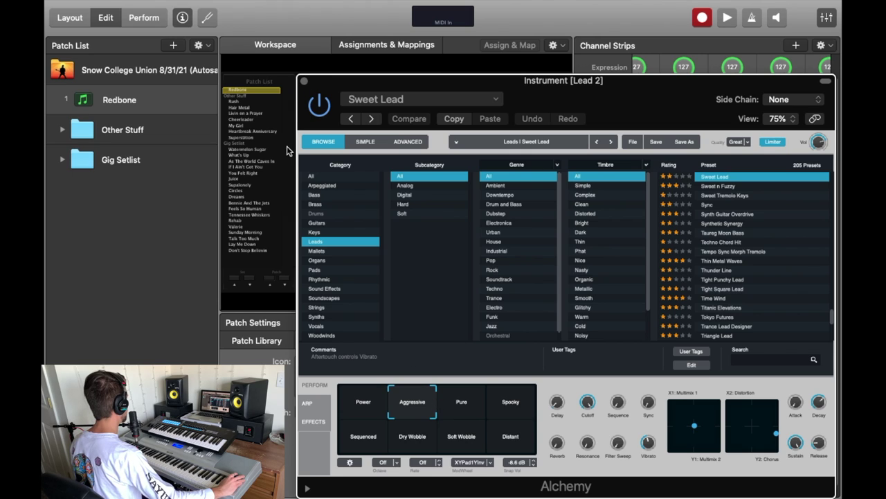
{"action": "left_click", "coordinate": [305, 83]}
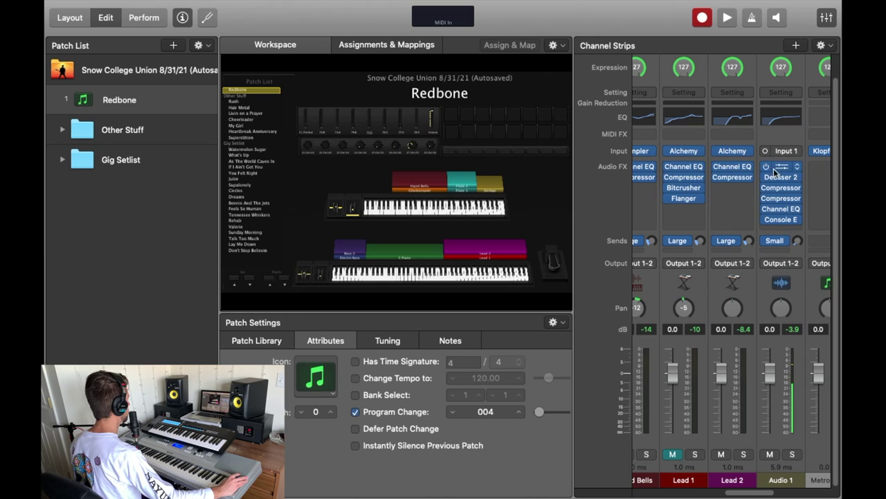
- Review Lead 2's channel EQ and Vintage FET compressor windows
{"action": "left_click", "coordinate": [735, 166]}
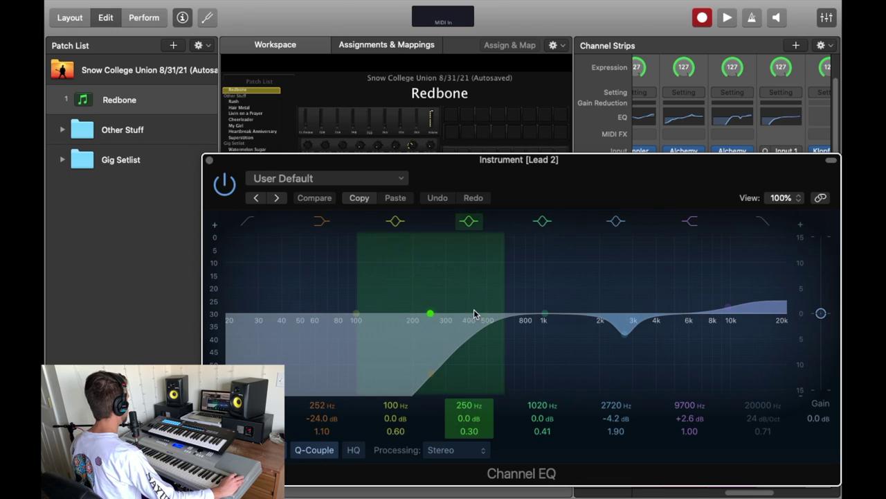
{"action": "left_click", "coordinate": [209, 161]}
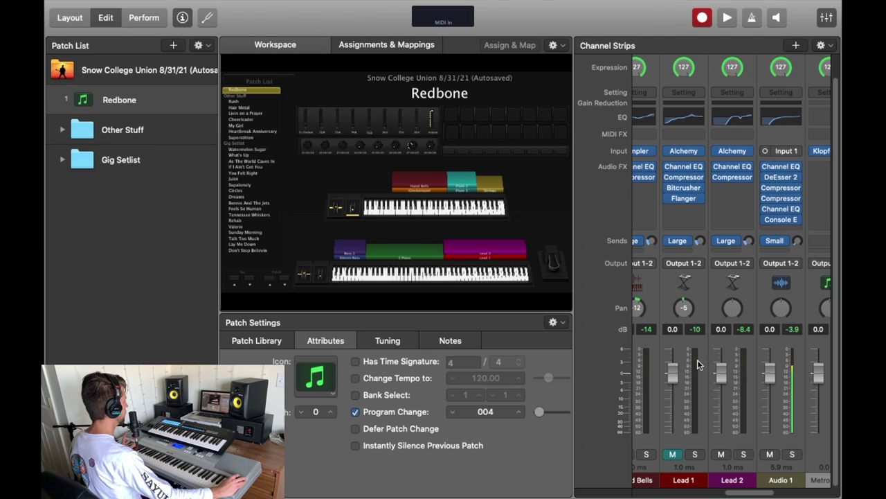
{"action": "mouse_move", "coordinate": [748, 156]}
{"action": "mouse_move", "coordinate": [737, 180]}
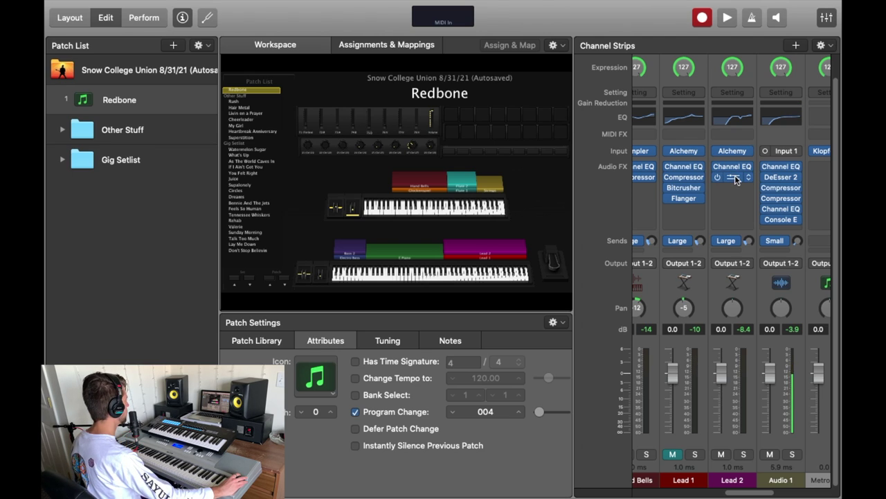
{"action": "left_click", "coordinate": [744, 178]}
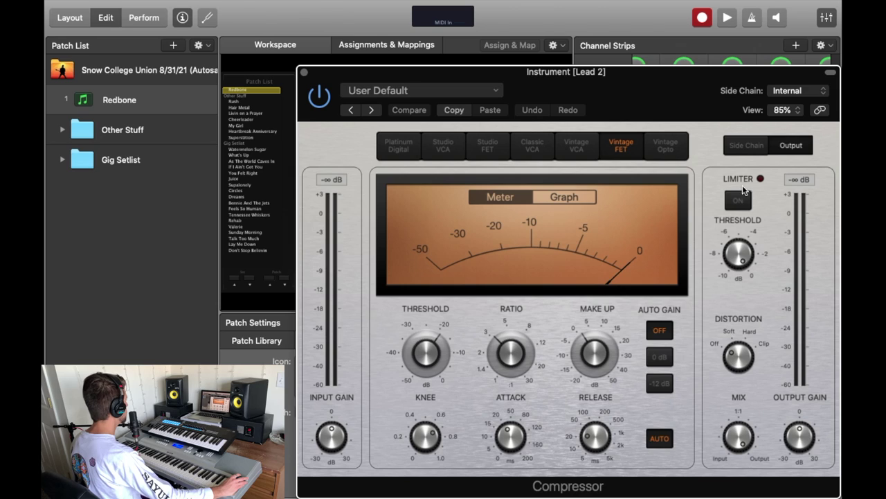
{"action": "left_click", "coordinate": [305, 73]}
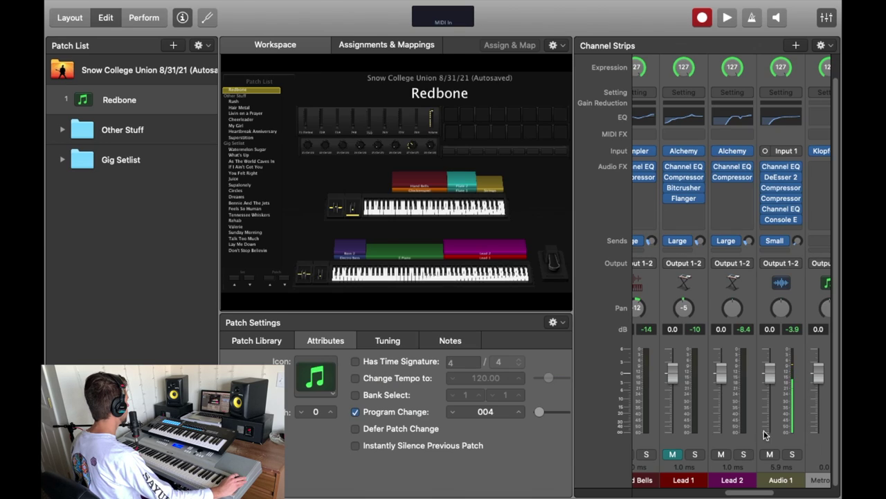
- Unmute Lead 1 so Lead 1 and Lead 2 play together in Redbone
{"action": "left_click", "coordinate": [672, 457]}
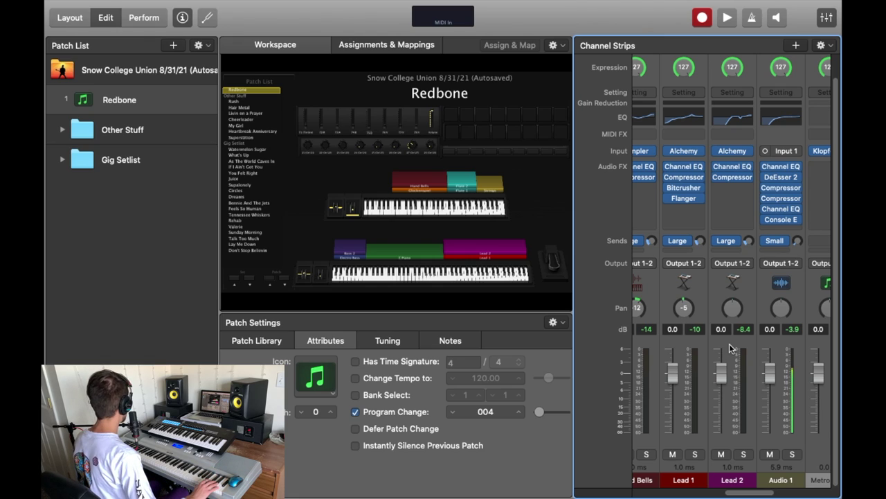